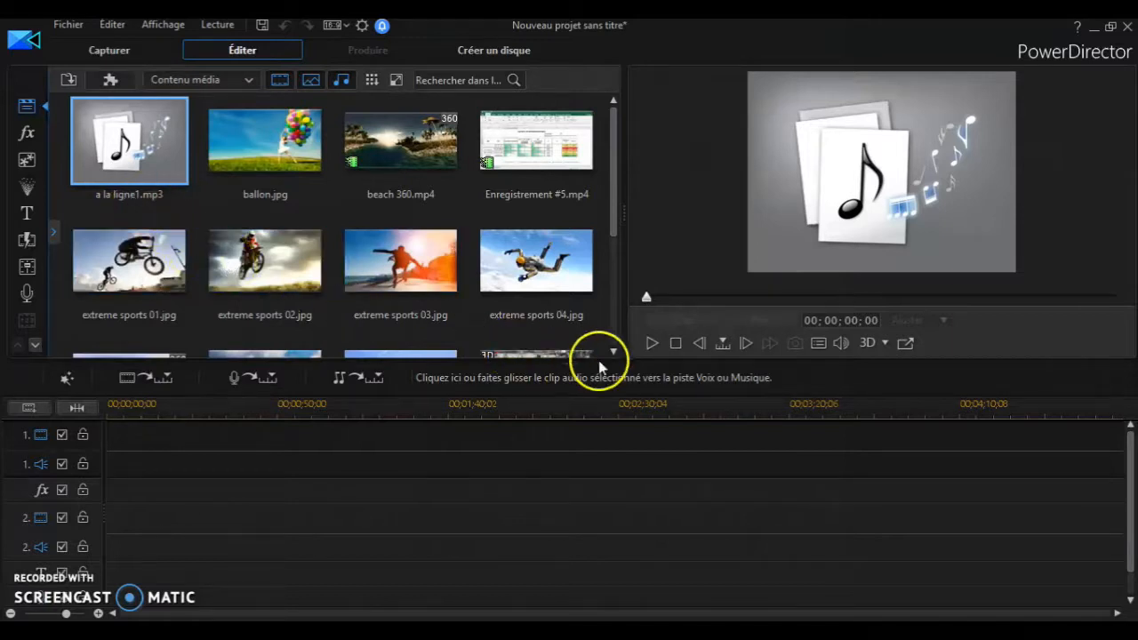
# - Place Enregistrement #5.mp4 on track 1 and a la ligne1.mp3 on audio track 2, both at the start of the timeline
pyautogui.moveTo(567, 363); pyautogui.dragTo(521, 211)
pyautogui.moveTo(521, 140); pyautogui.dragTo(79, 415)
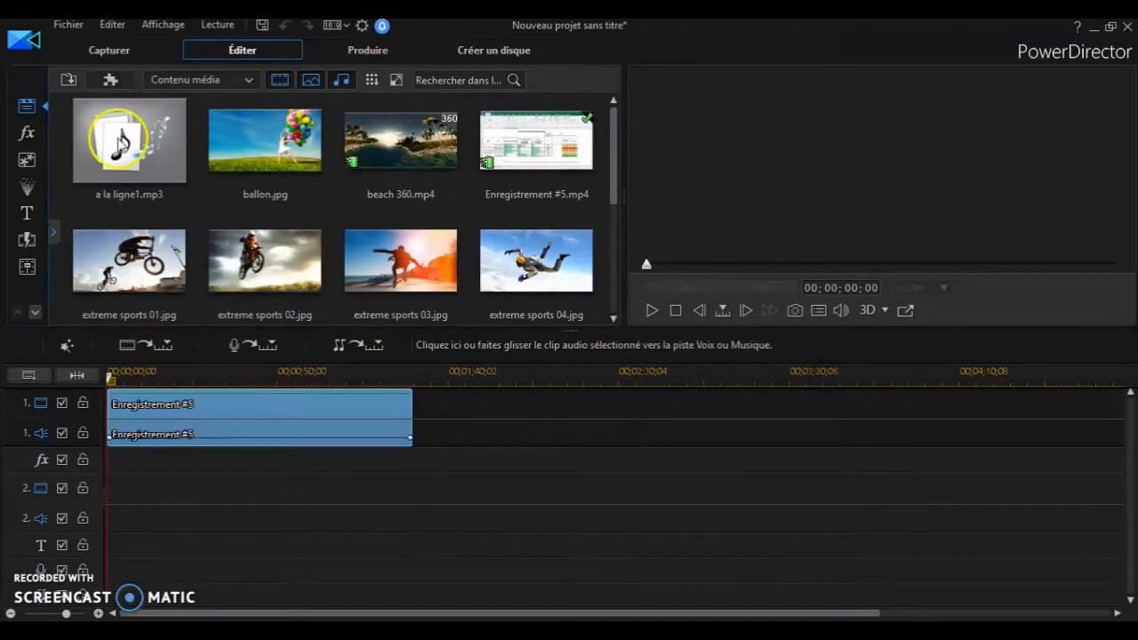
pyautogui.click(187, 267)
pyautogui.moveTo(119, 132); pyautogui.dragTo(66, 565)
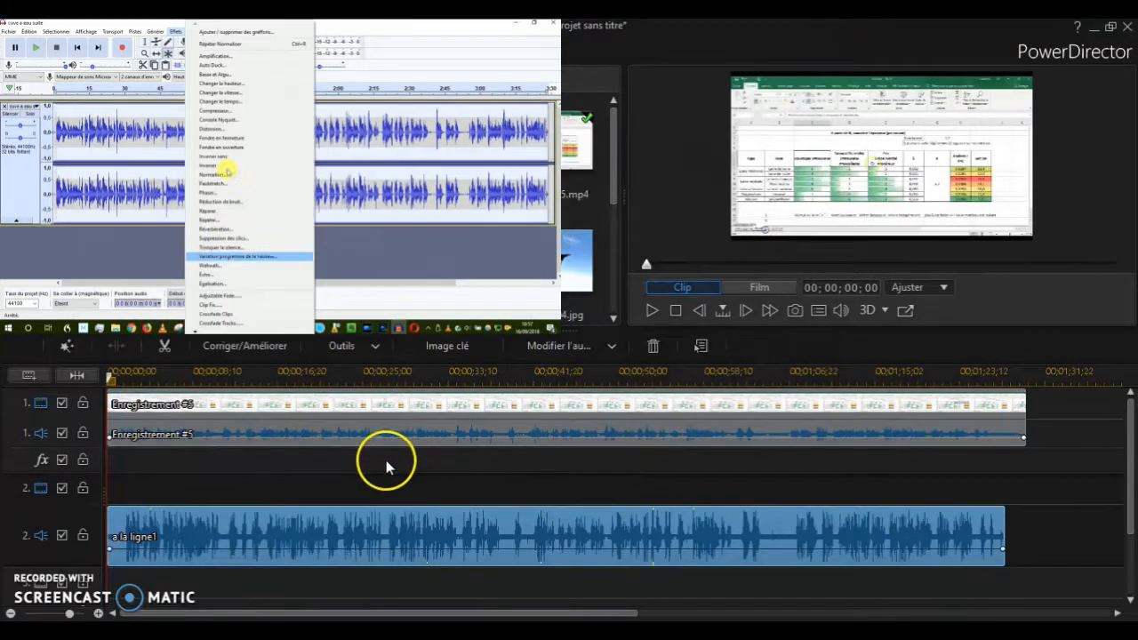
# - Increase the height of audio tracks 1 and 2 to enlarge both waveforms
pyautogui.click(287, 435)
pyautogui.moveTo(57, 446); pyautogui.dragTo(57, 455)
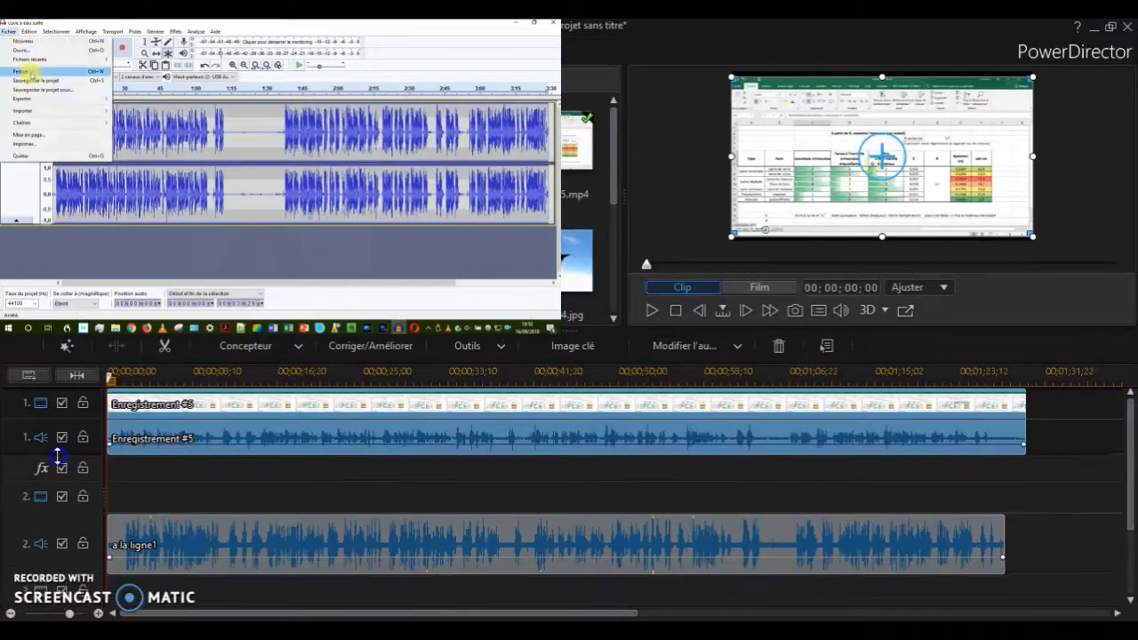
pyautogui.moveTo(64, 575); pyautogui.dragTo(65, 590)
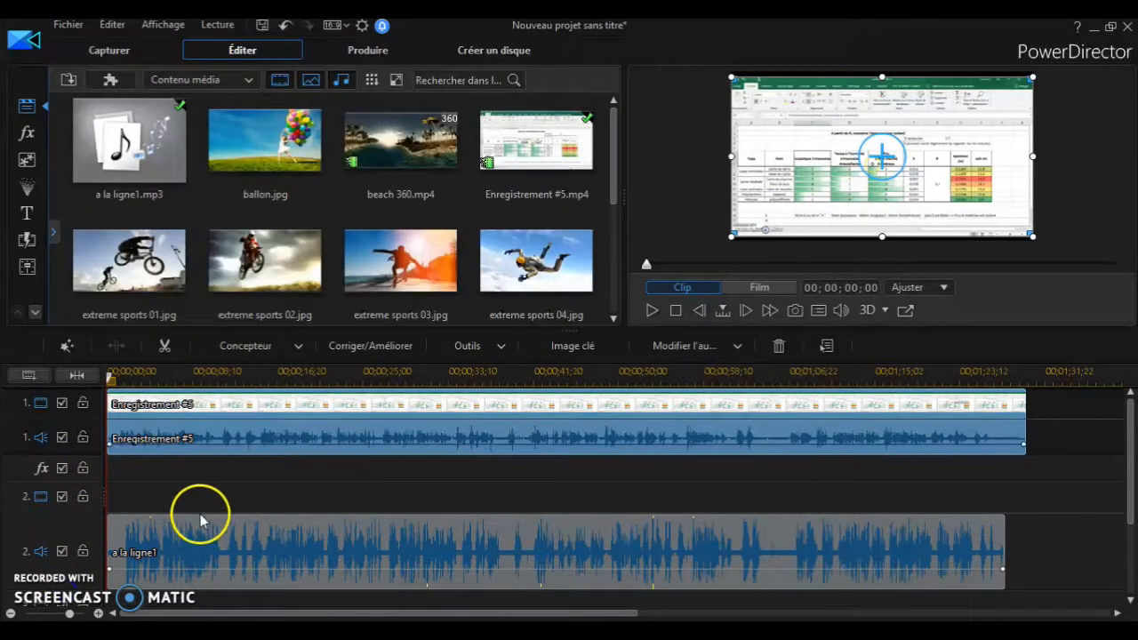
# - Play the timeline from 00;00;02;01 to hear the offset between the two soundtracks
pyautogui.scroll(2, 324, 511)
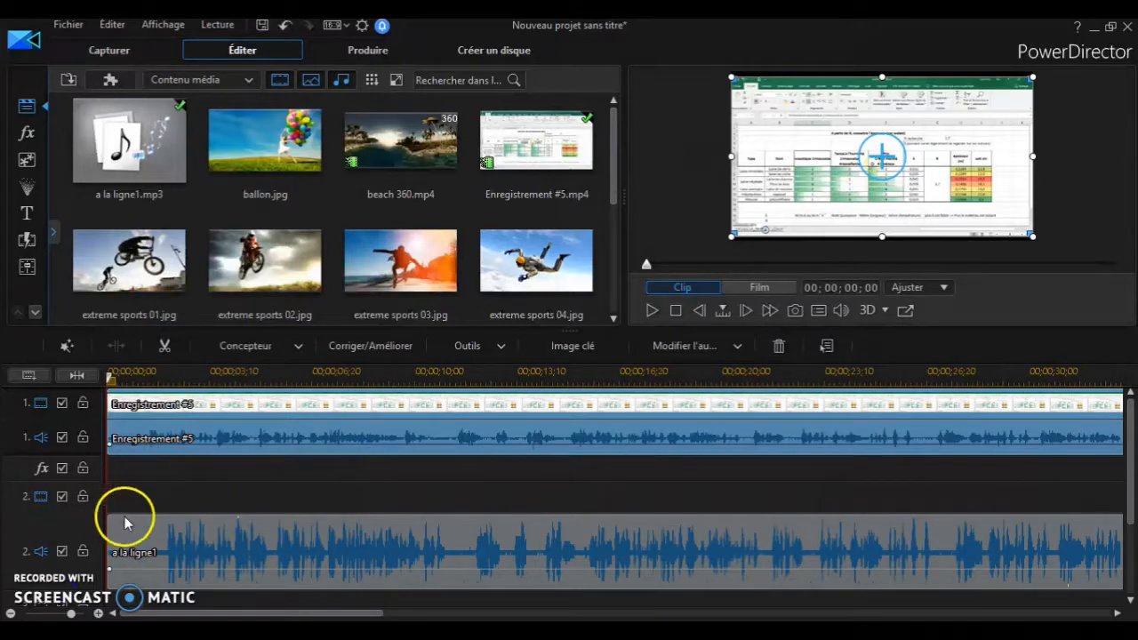
pyautogui.click(149, 535)
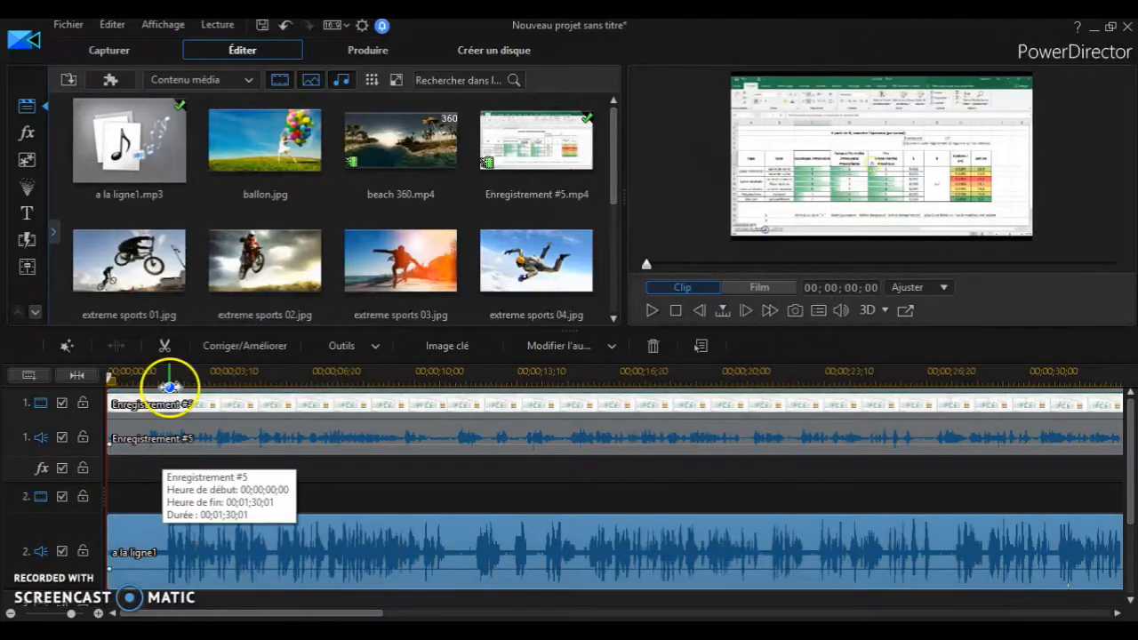
pyautogui.click(169, 378)
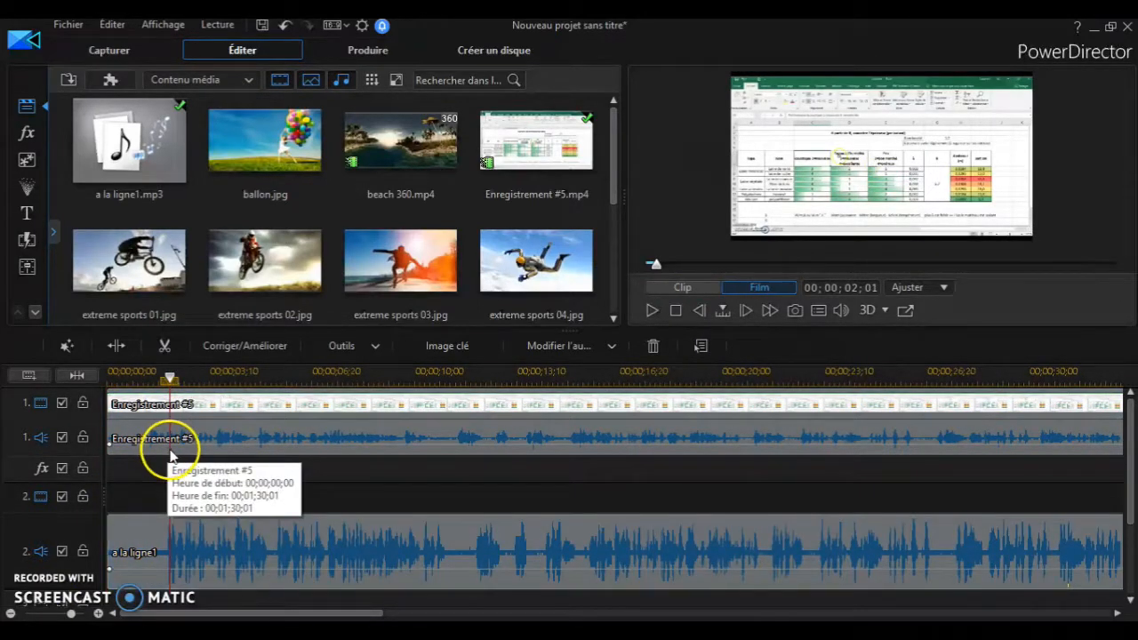
pyautogui.press('space')
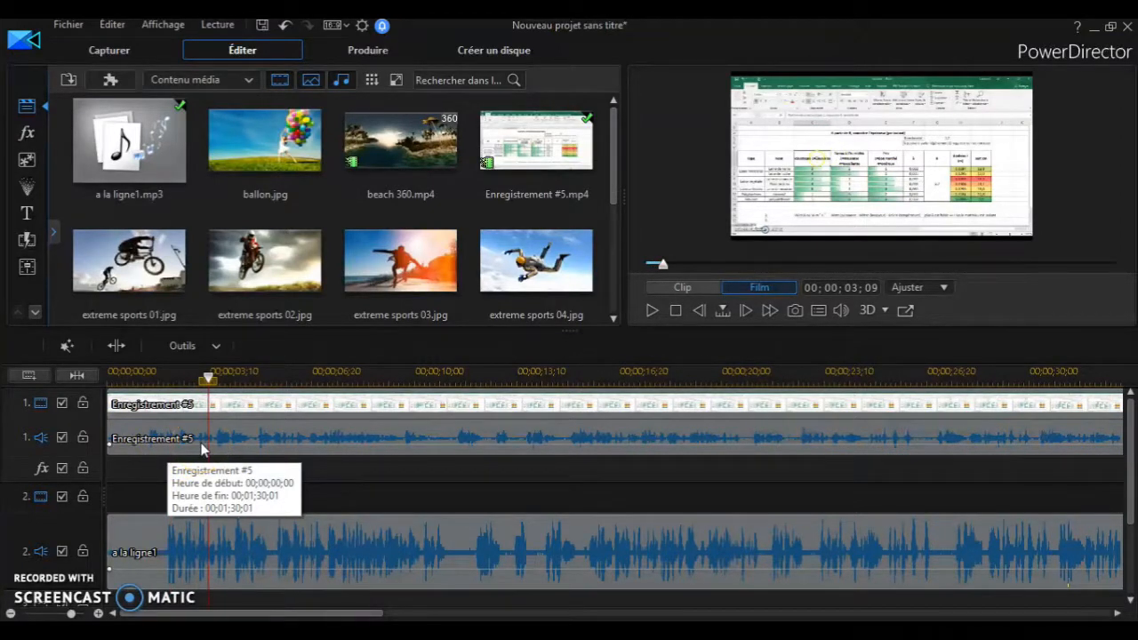
# - Compare where the speech begins in the waveforms of Enregistrement #5 and a la ligne1
pyautogui.click(178, 544)
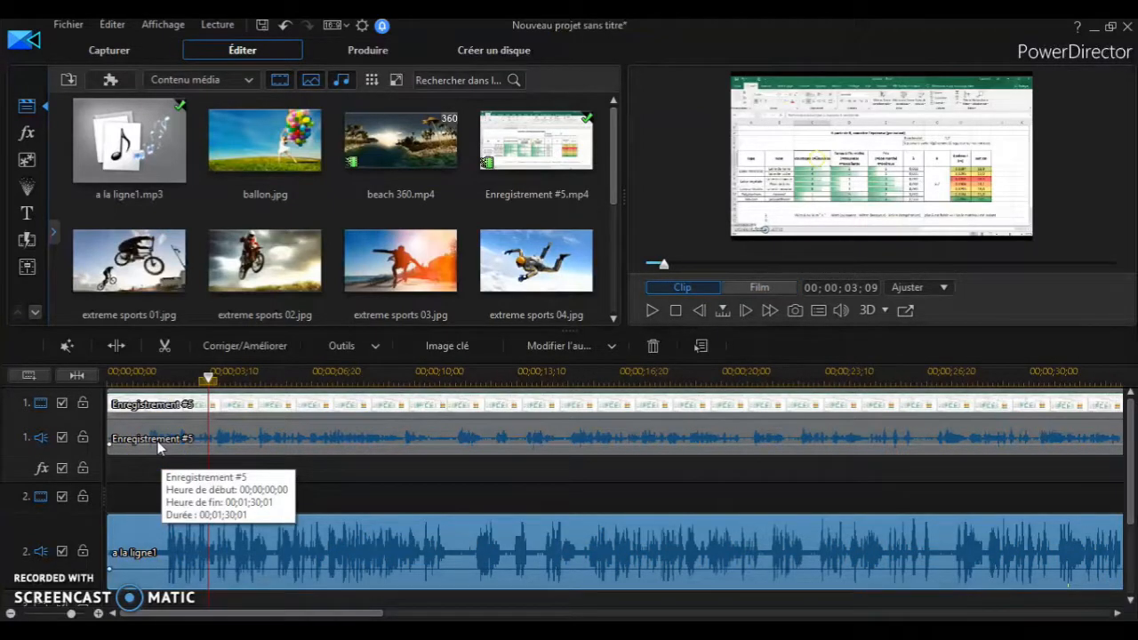
pyautogui.click(166, 480)
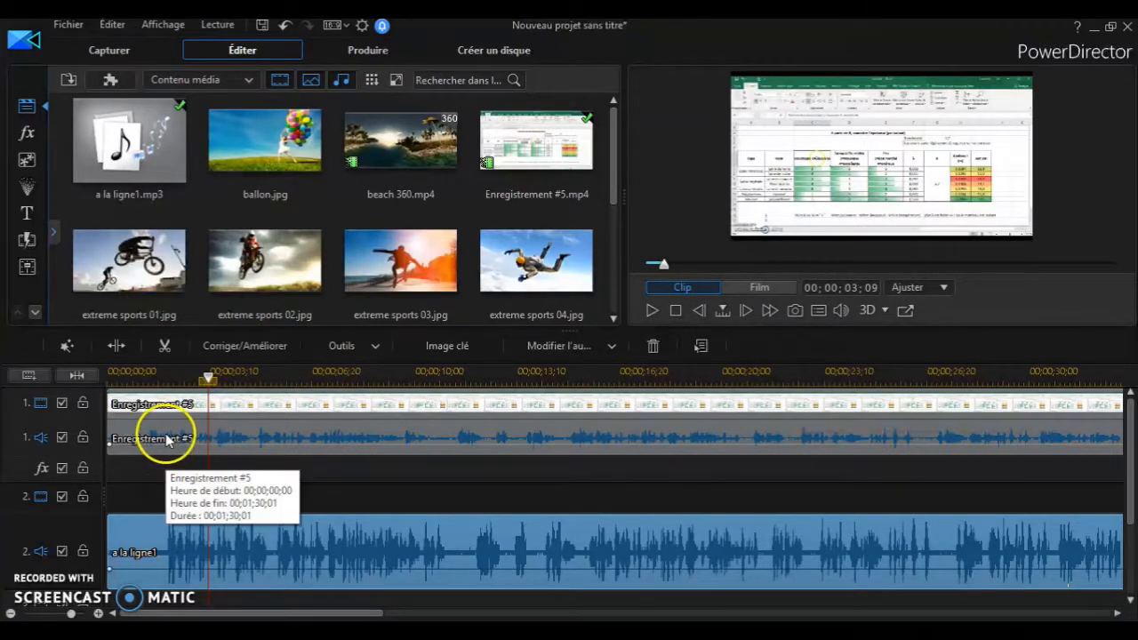
pyautogui.click(167, 438)
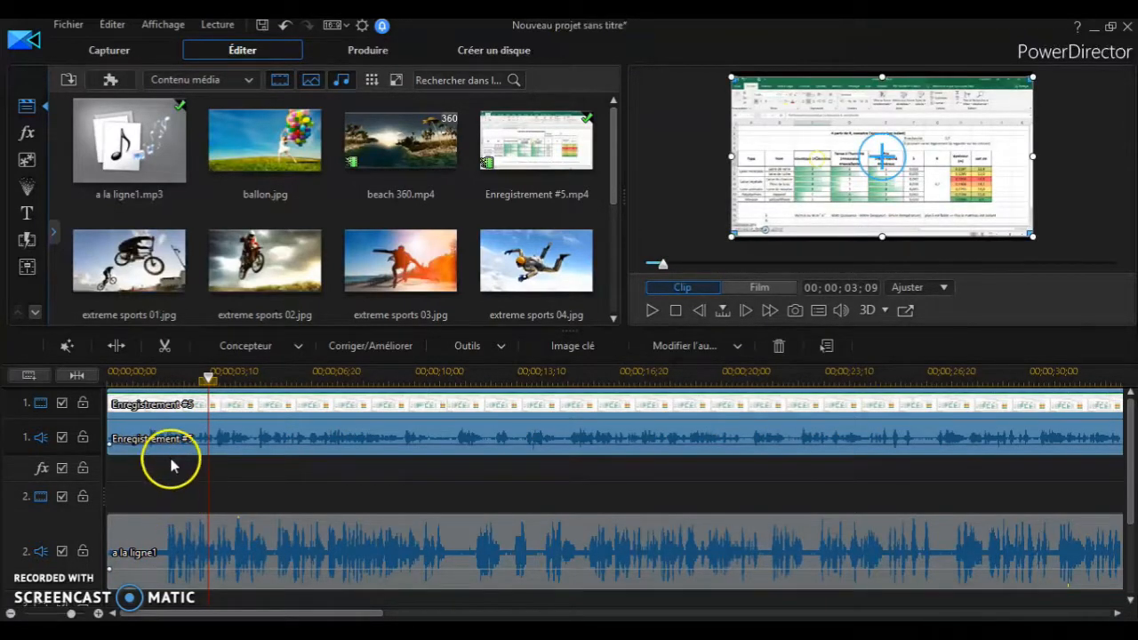
pyautogui.keyDown('ctrl'); pyautogui.scroll(3, 203, 532); pyautogui.keyUp('ctrl')
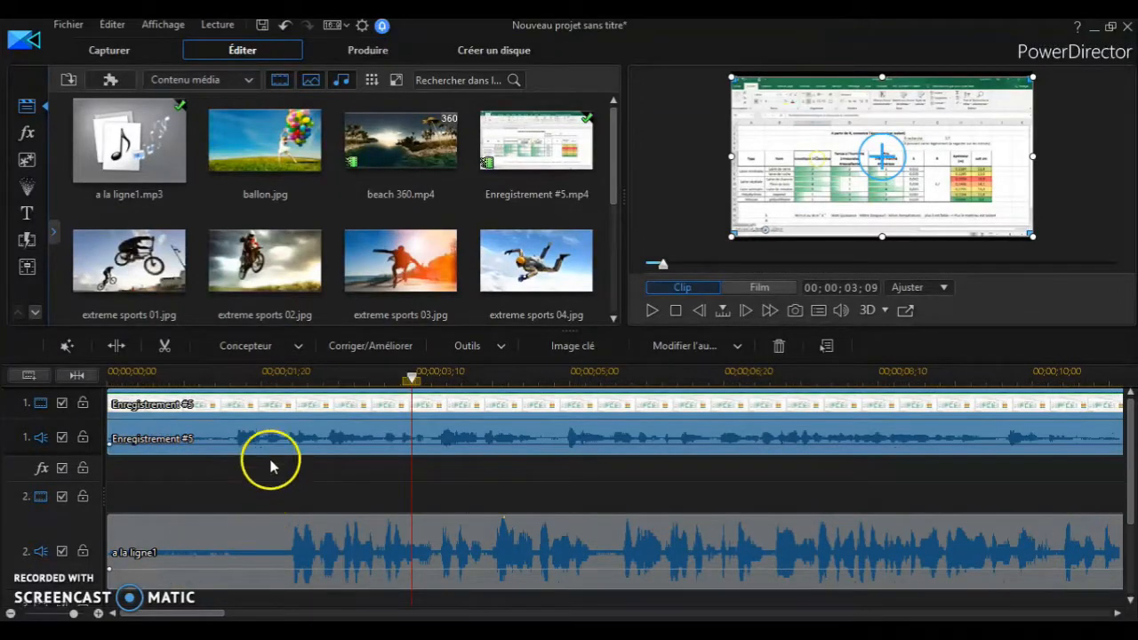
pyautogui.click(287, 485)
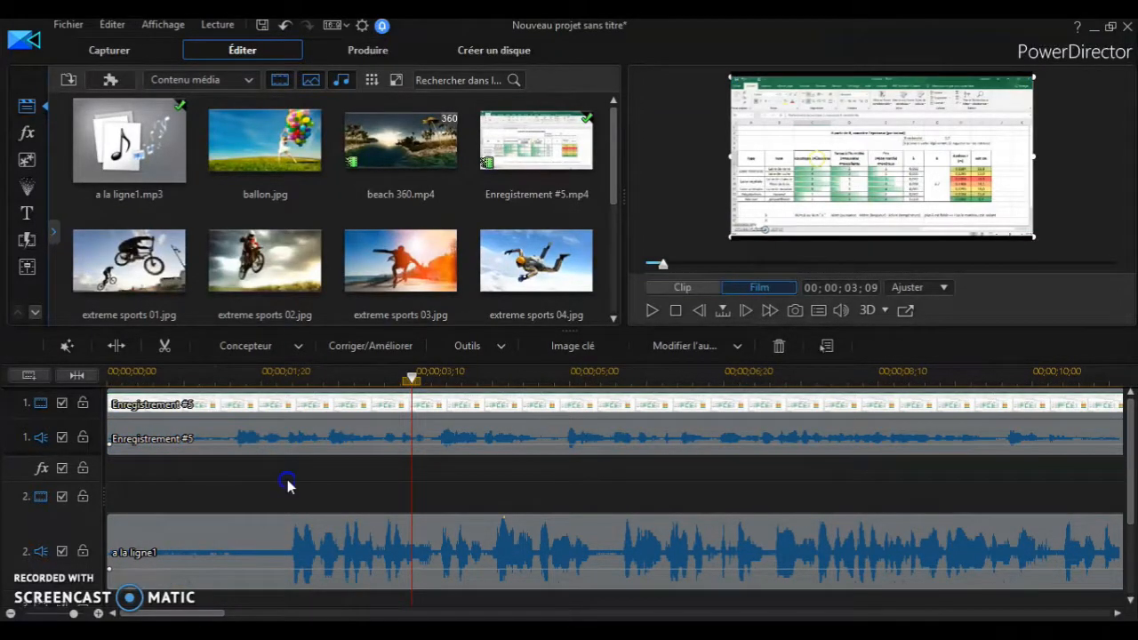
pyautogui.click(260, 533)
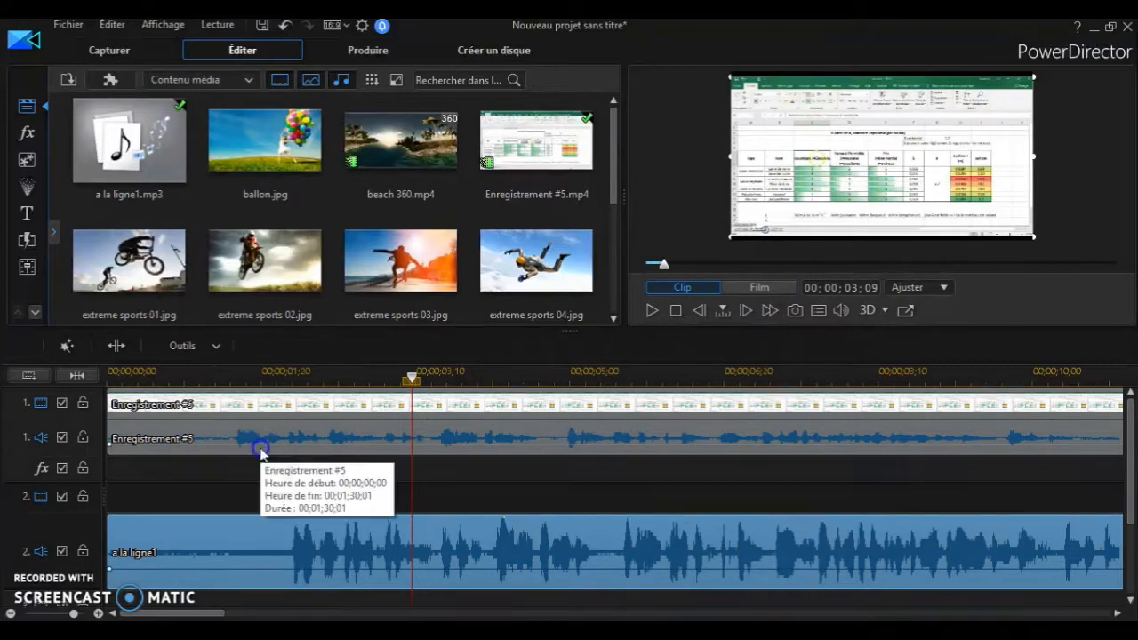
pyautogui.click(250, 542)
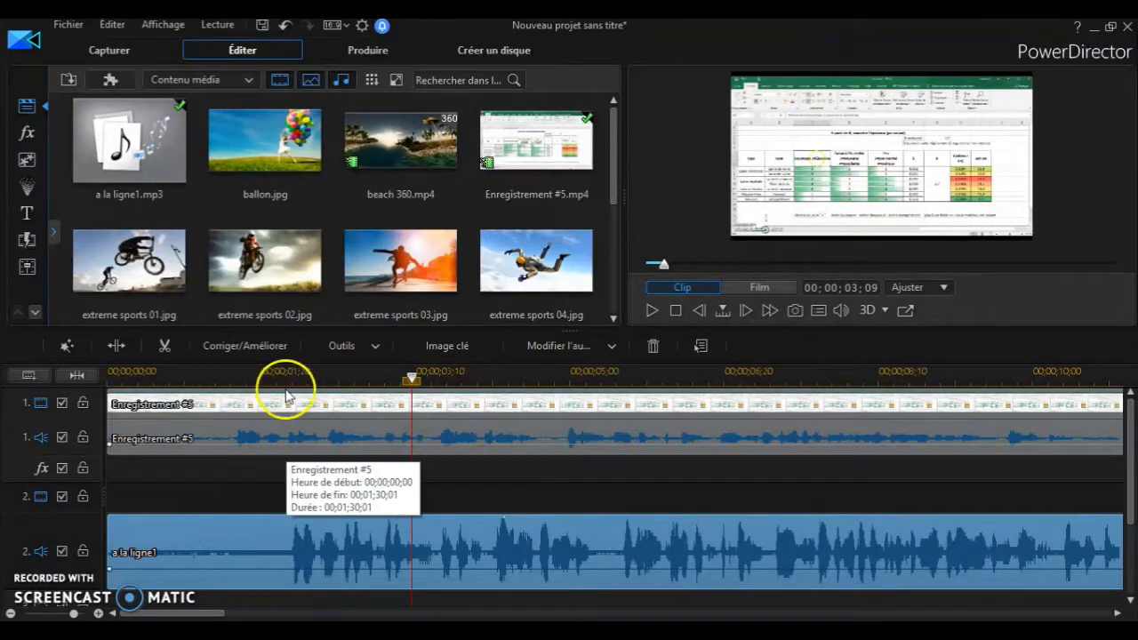
# - Split the a la ligne1 audio clip at 00;00;01;19 and delete its opening piece
pyautogui.click(258, 374)
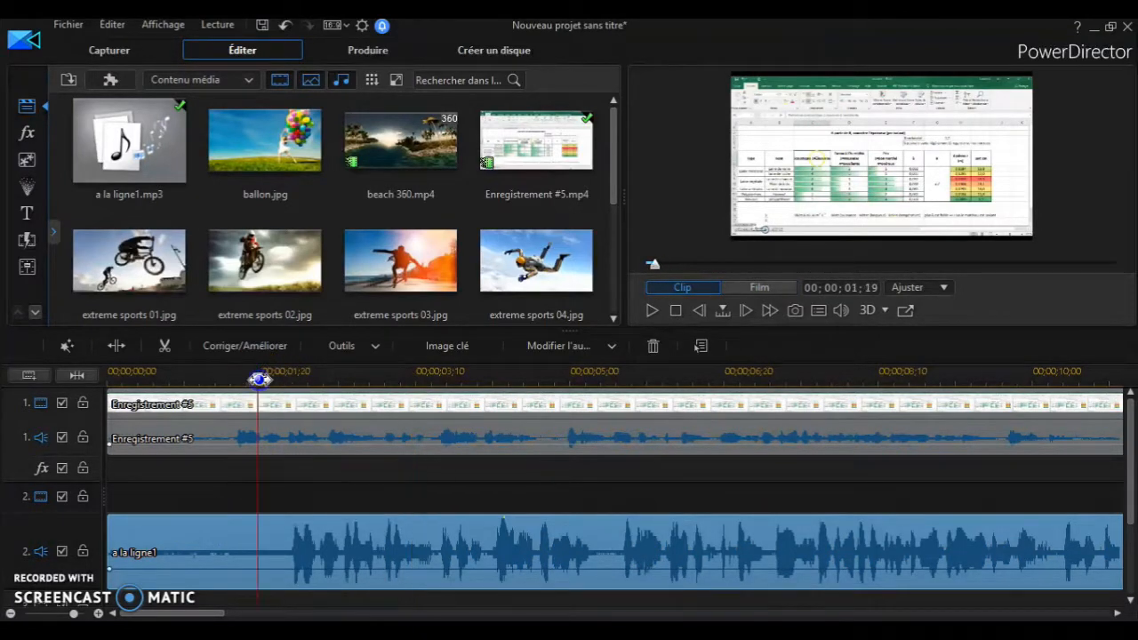
pyautogui.click(127, 350)
pyautogui.click(193, 539)
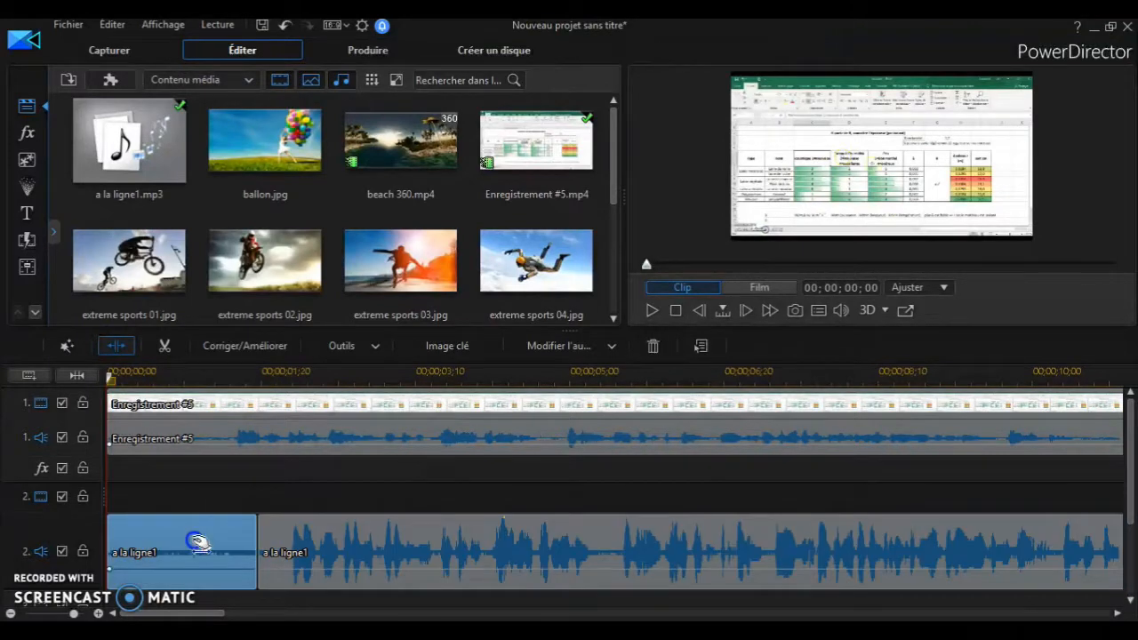
pyautogui.press('Delete')
# - Move the remaining a la ligne1 clip to start at about 00;00;01;01, lining its waveform up with the Enregistrement #5 audio
pyautogui.moveTo(196, 546); pyautogui.dragTo(285, 542)
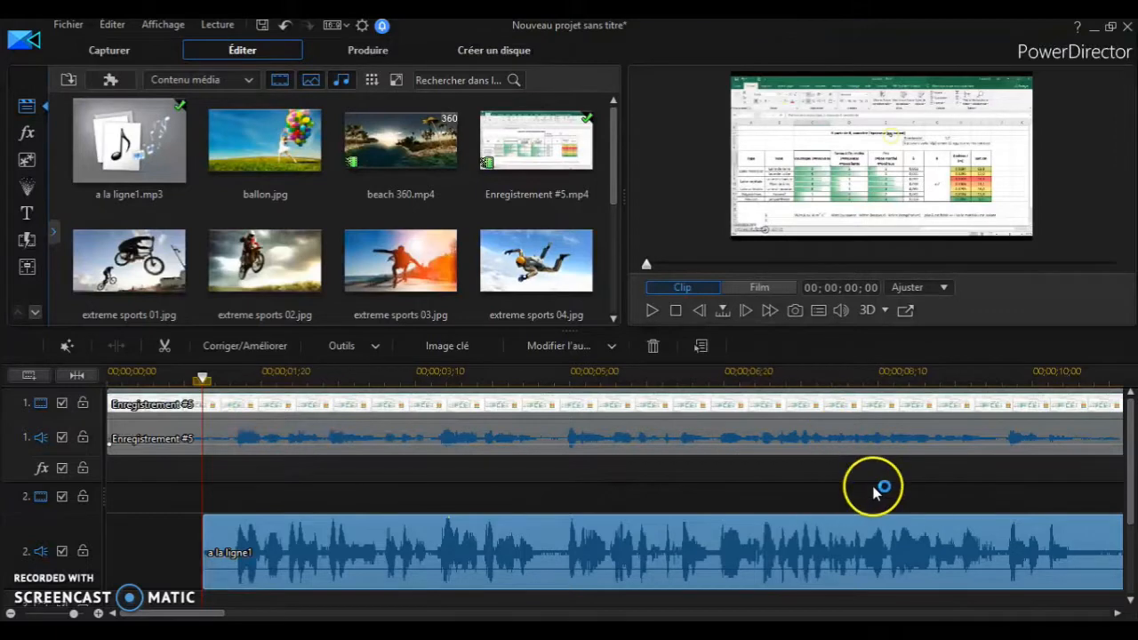
pyautogui.scroll(-2, 860, 485)
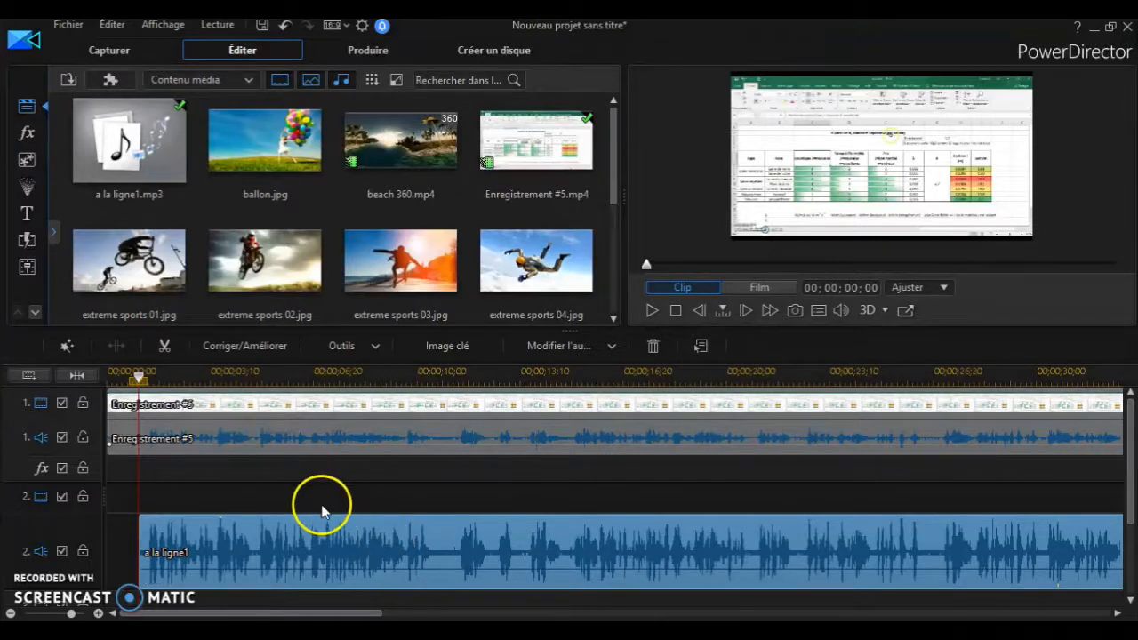
pyautogui.scroll(2, 306, 525)
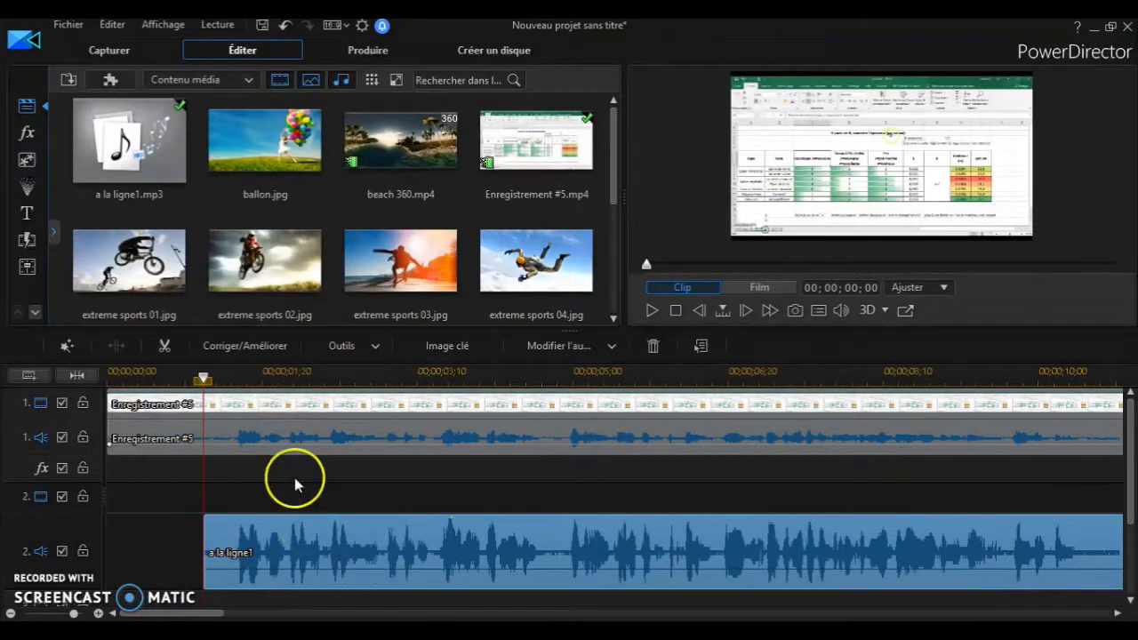
# - Play the timeline from about 00;00;01;09 to check the synchronisation of the two soundtracks
pyautogui.click(249, 437)
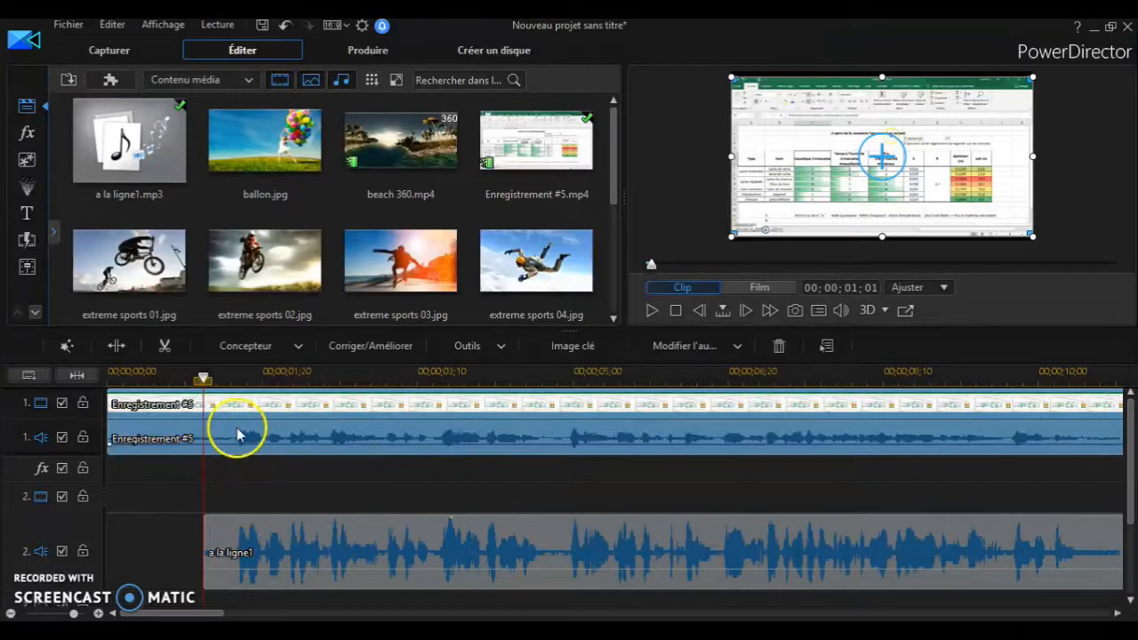
pyautogui.moveTo(203, 378); pyautogui.dragTo(224, 376)
pyautogui.press('space')
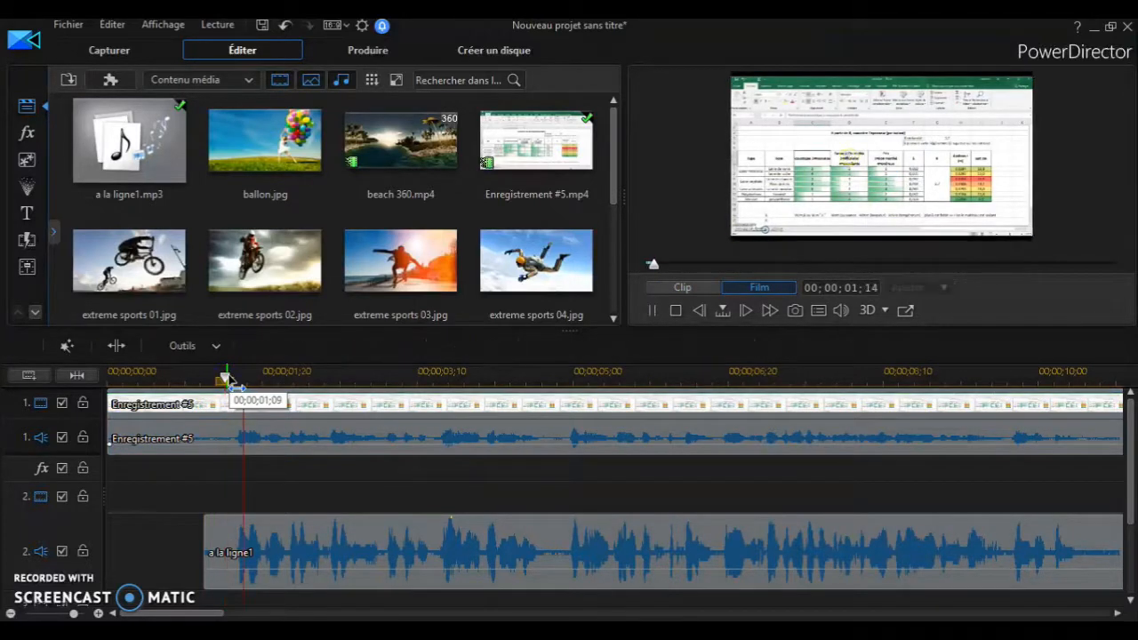
pyautogui.press('space')
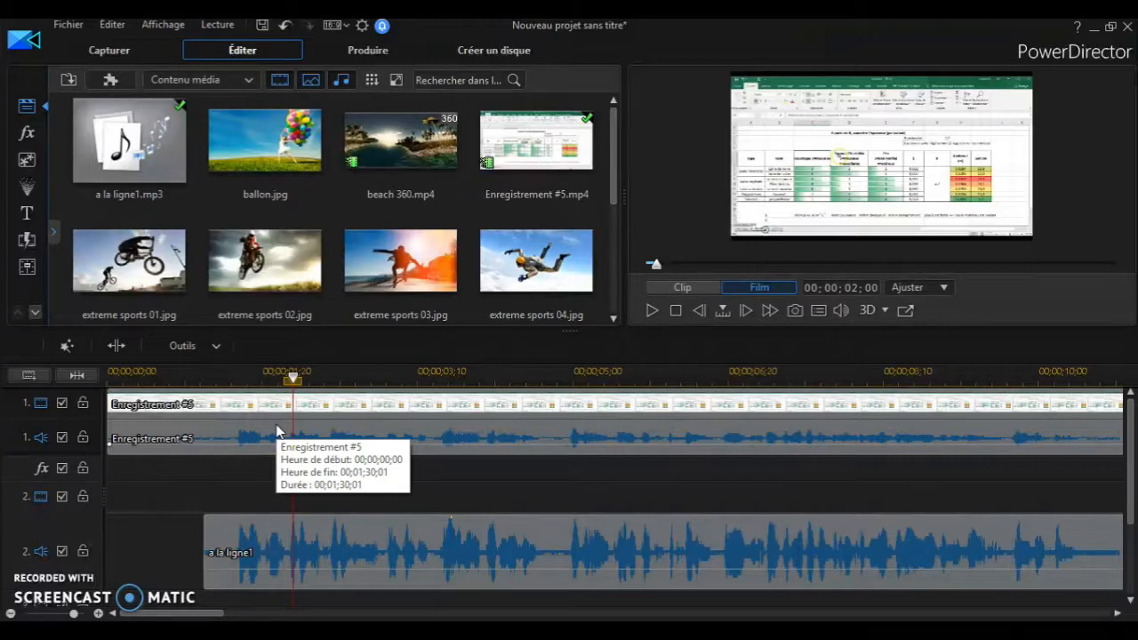
pyautogui.click(275, 487)
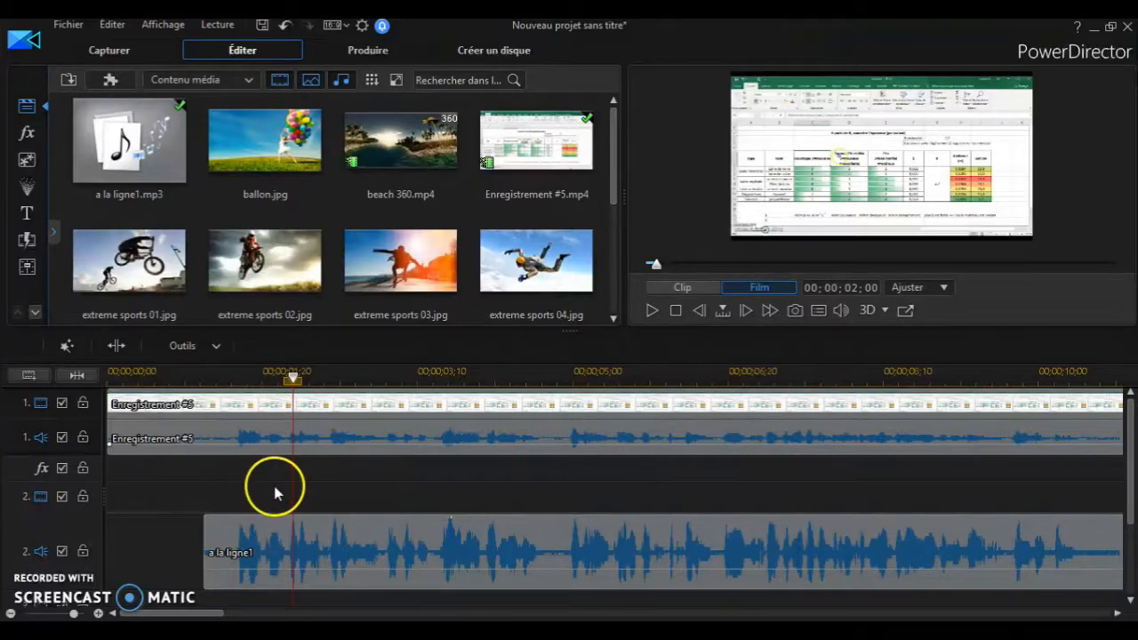
# - Split both tracks' clips at 00;00;01;03 and delete the leading pieces of Enregistrement #5 and a la ligne1
pyautogui.click(210, 378)
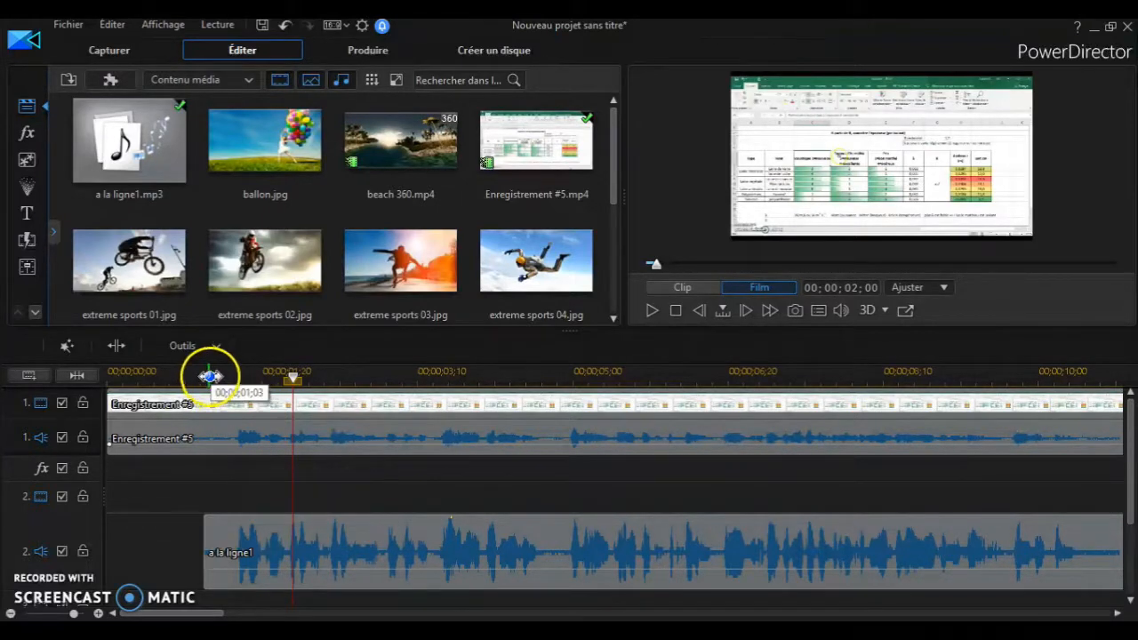
pyautogui.click(116, 345)
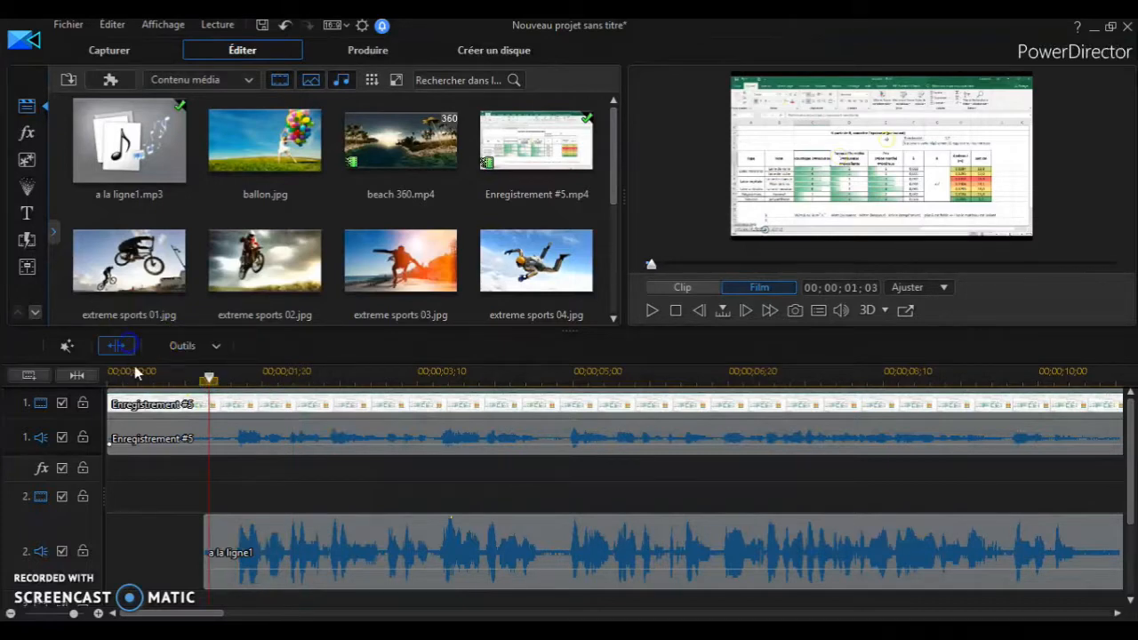
pyautogui.click(156, 431)
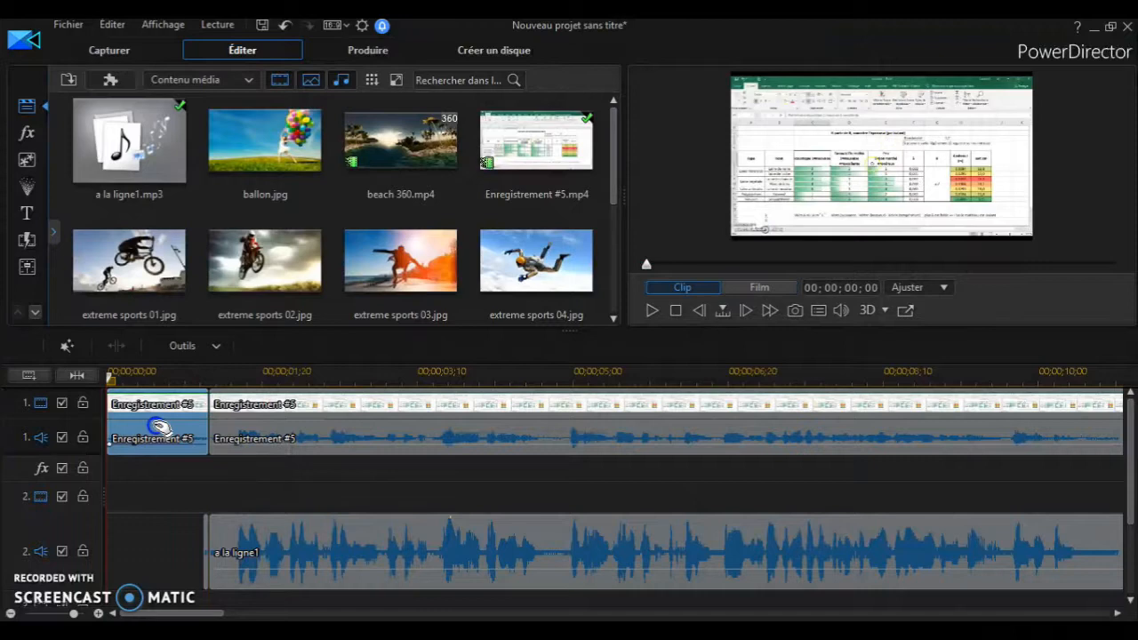
pyautogui.keyDown('ctrl'); pyautogui.click(211, 544); pyautogui.keyUp('ctrl')
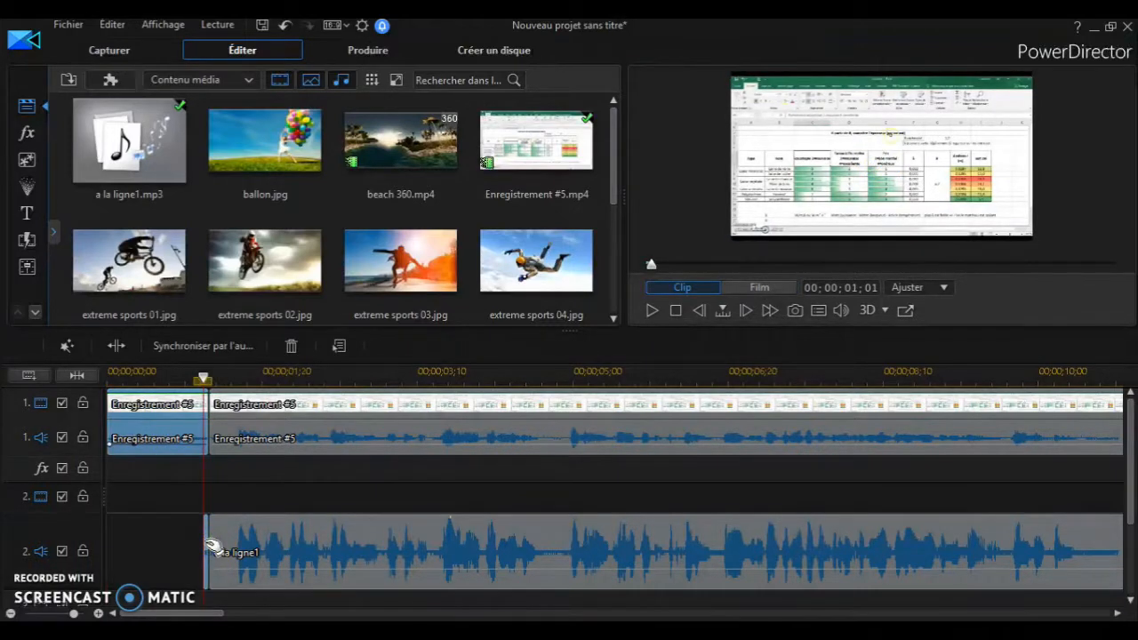
pyautogui.hotkey('ctrl', 'z')
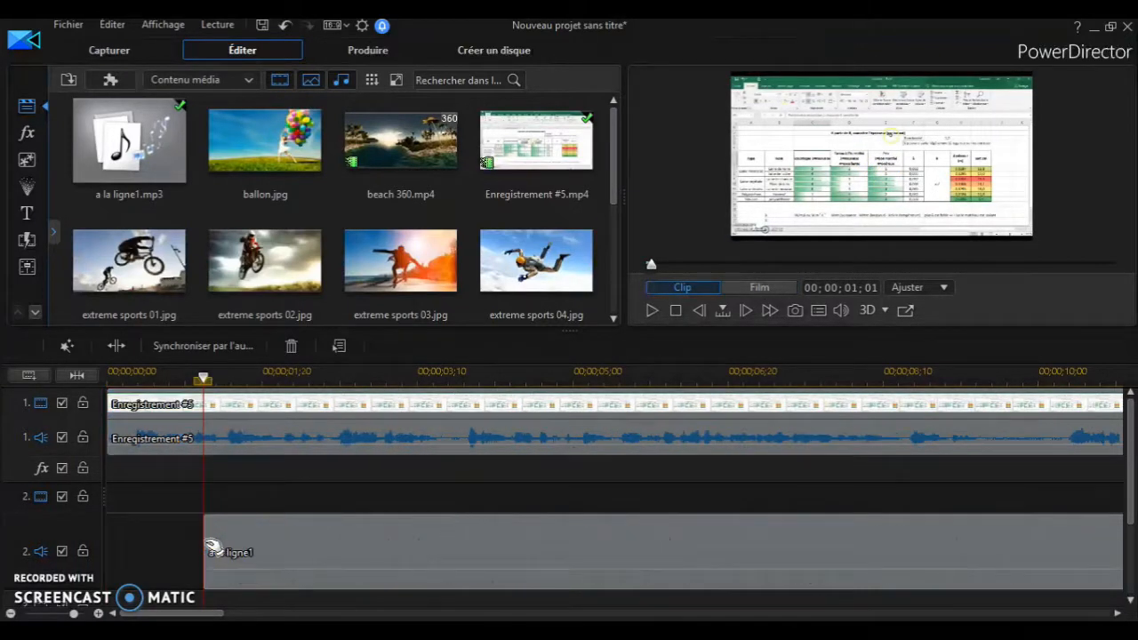
# - Move the a la ligne1 clip to the very start of audio track 2
pyautogui.click(350, 564)
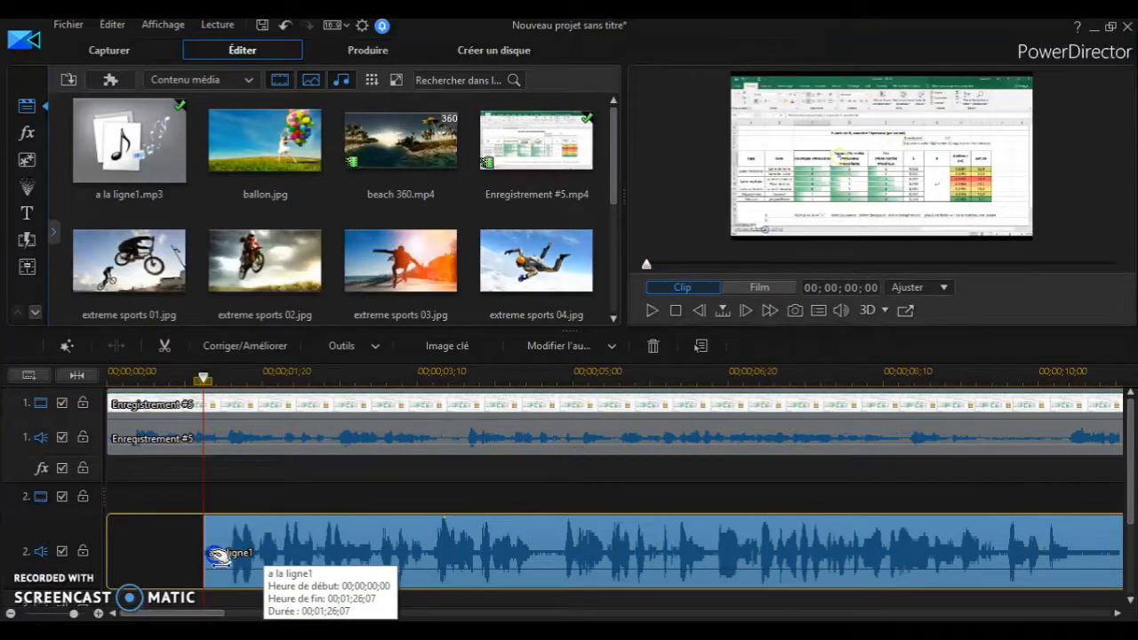
pyautogui.moveTo(217, 556); pyautogui.dragTo(191, 558)
pyautogui.scroll(1, 175, 504)
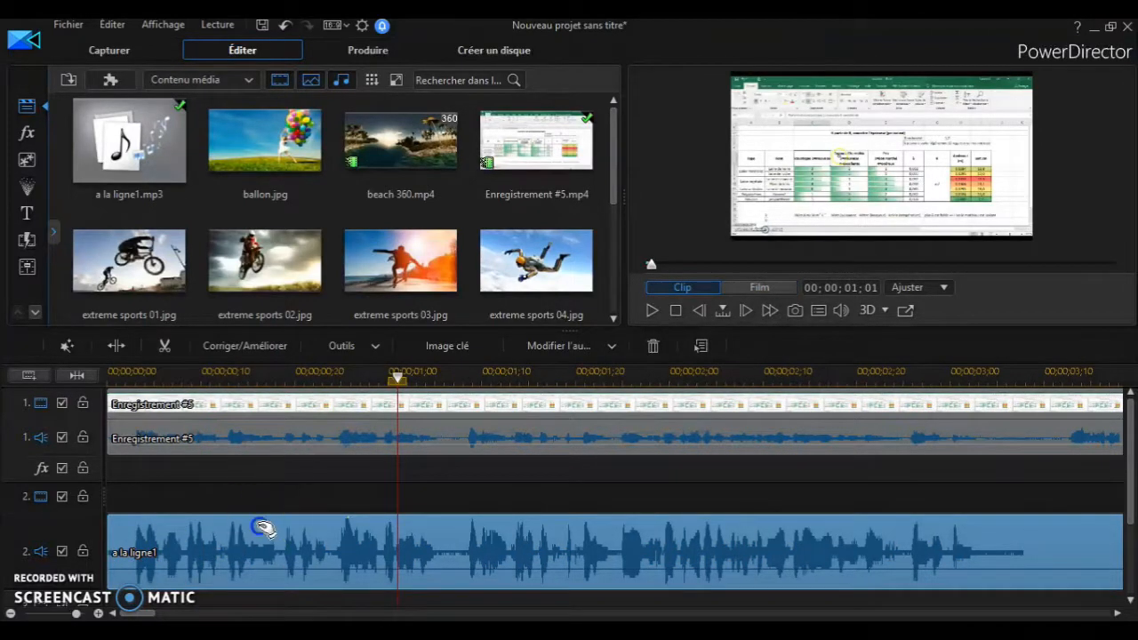
# - Shift the a la ligne1 clip out of alignment so it starts at about 00;00;00;14
pyautogui.click(210, 536)
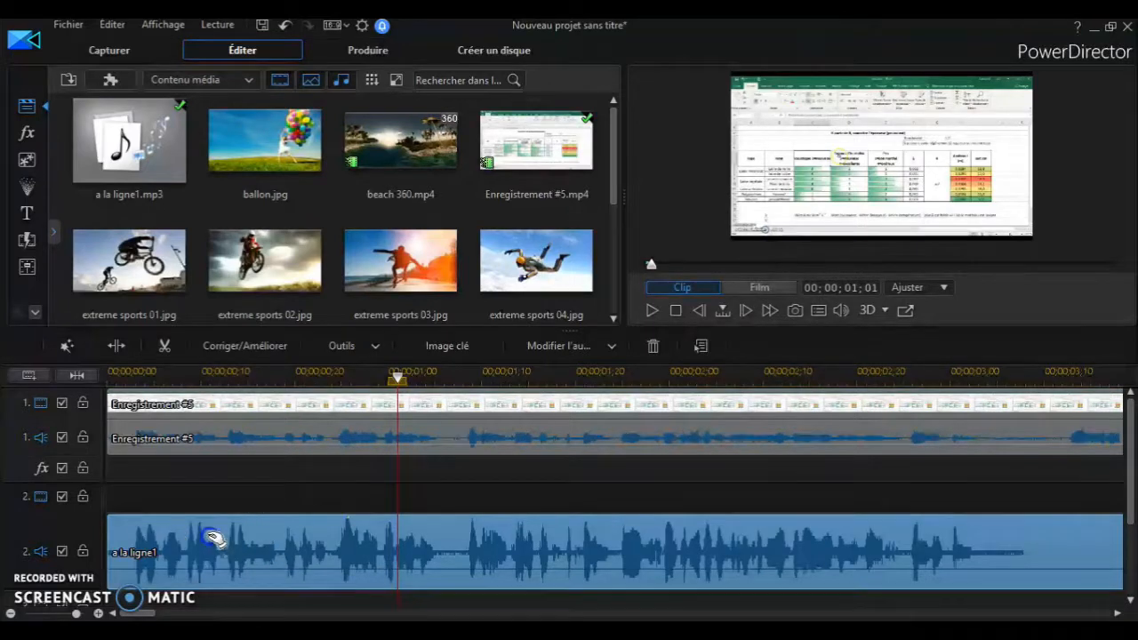
pyautogui.moveTo(210, 536); pyautogui.dragTo(365, 541)
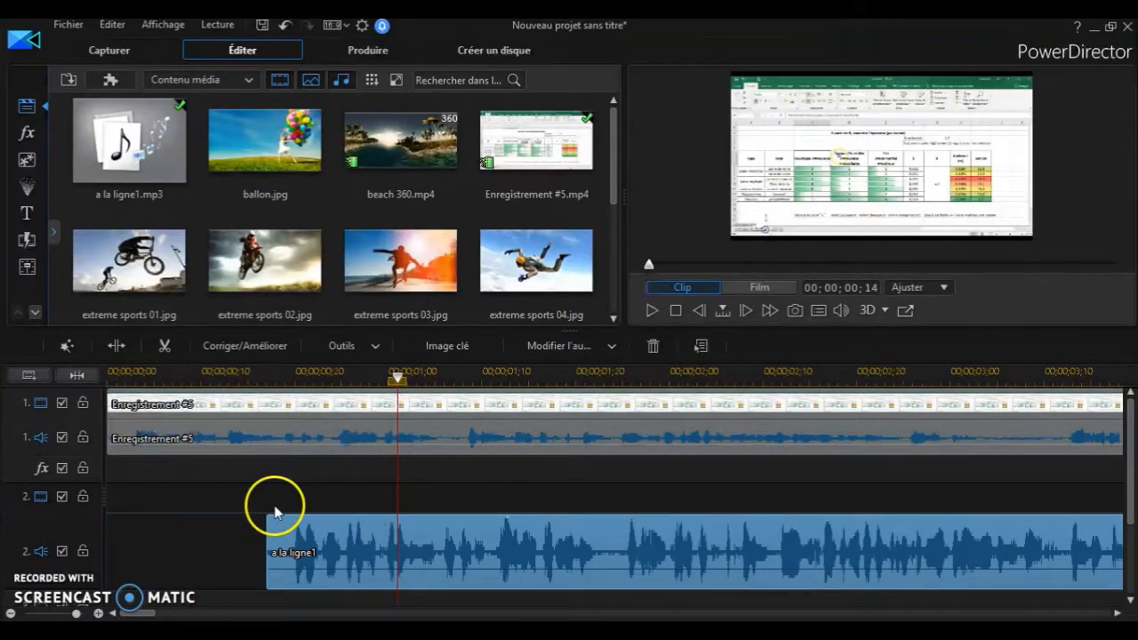
# - Try to synchronise the shifted a la ligne1 clip with Enregistrement #5 by audio, keeping audio track 1 enabled
pyautogui.click(61, 437)
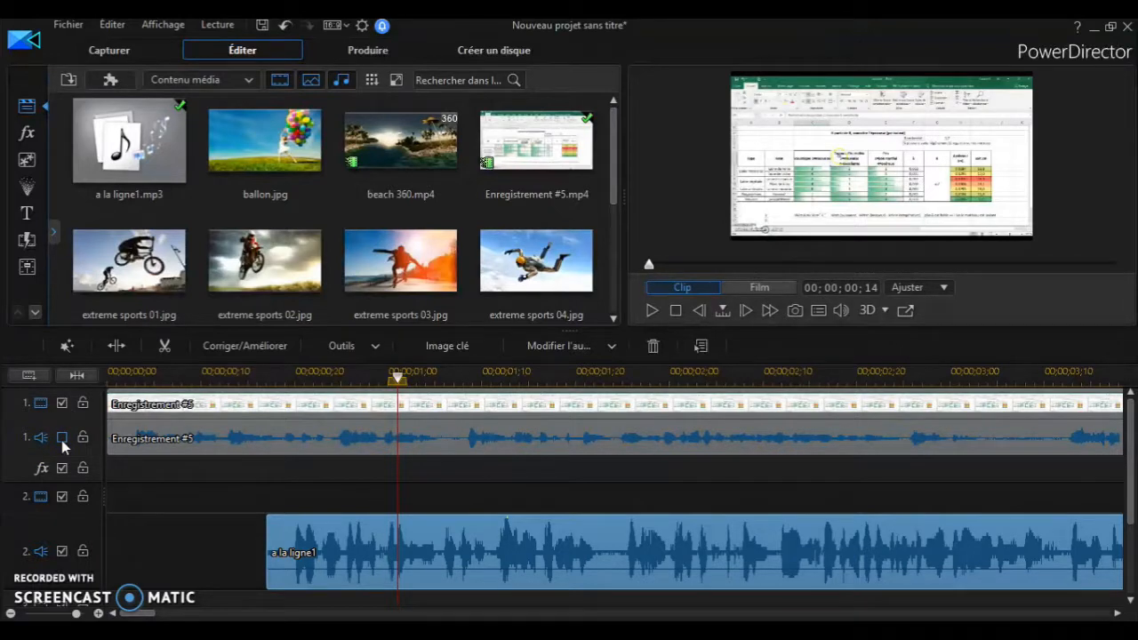
pyautogui.click(62, 438)
pyautogui.click(352, 439)
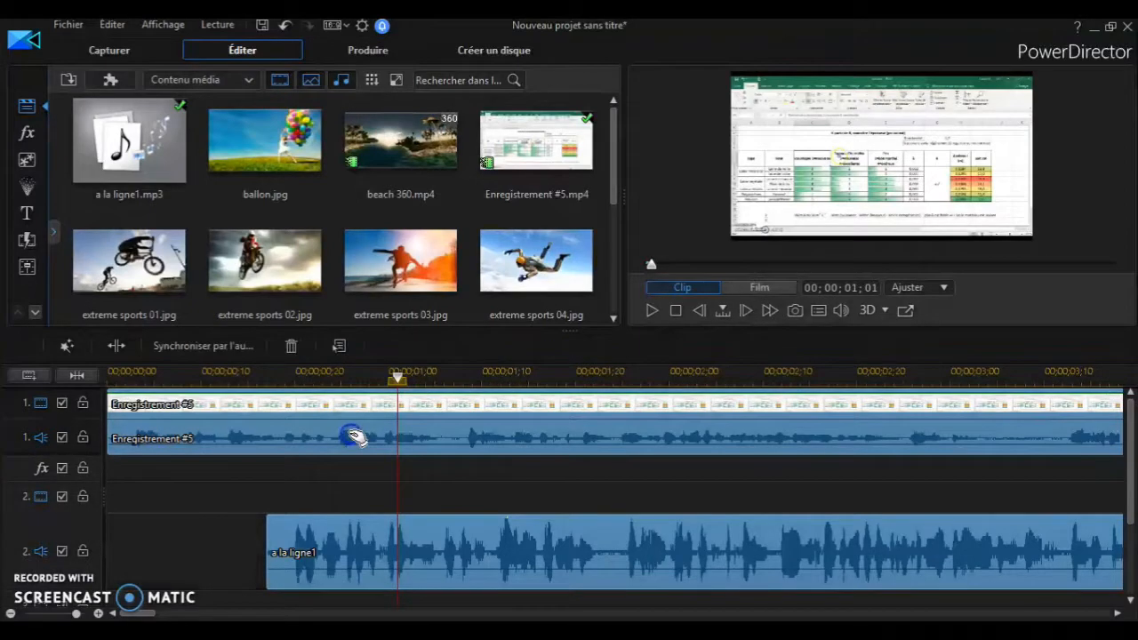
pyautogui.click(238, 347)
pyautogui.click(248, 509)
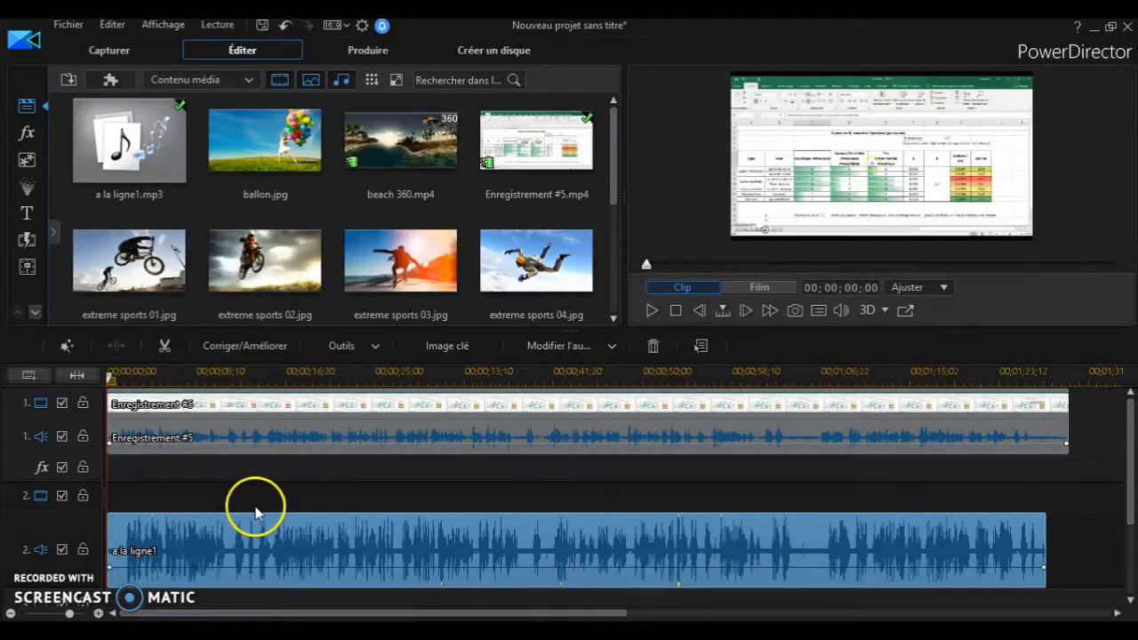
# - Select the untrimmed Enregistrement #5 and a la ligne1 clips together and synchronise them by audio
pyautogui.scroll(1, 258, 514)
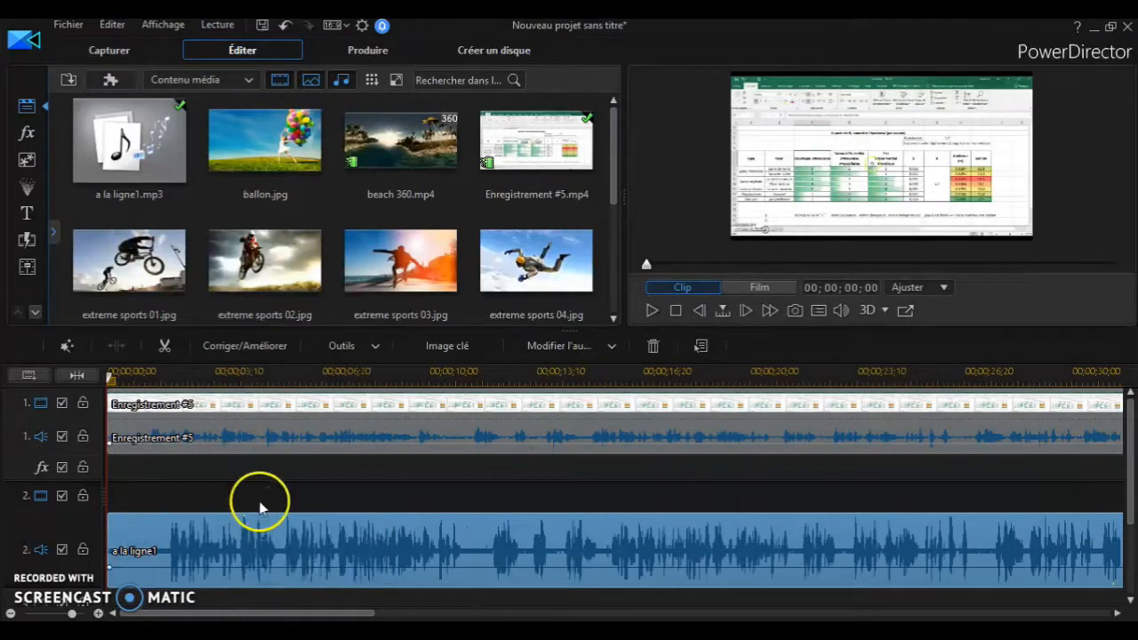
pyautogui.scroll(1, 262, 502)
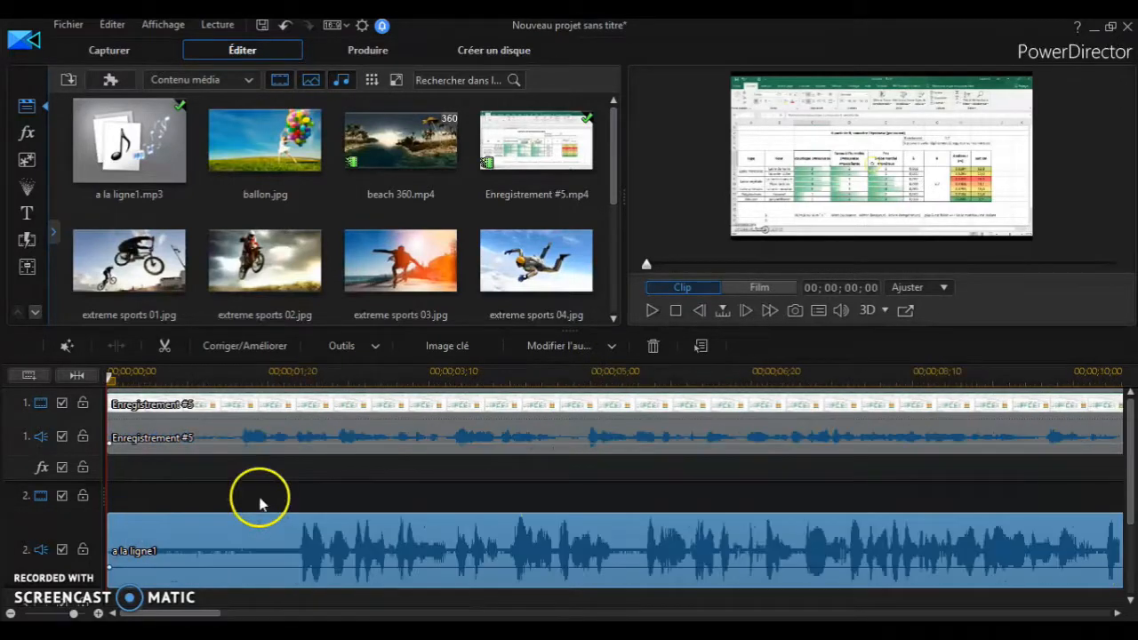
pyautogui.keyDown('ctrl'); pyautogui.click(278, 428); pyautogui.keyUp('ctrl')
pyautogui.click(235, 355)
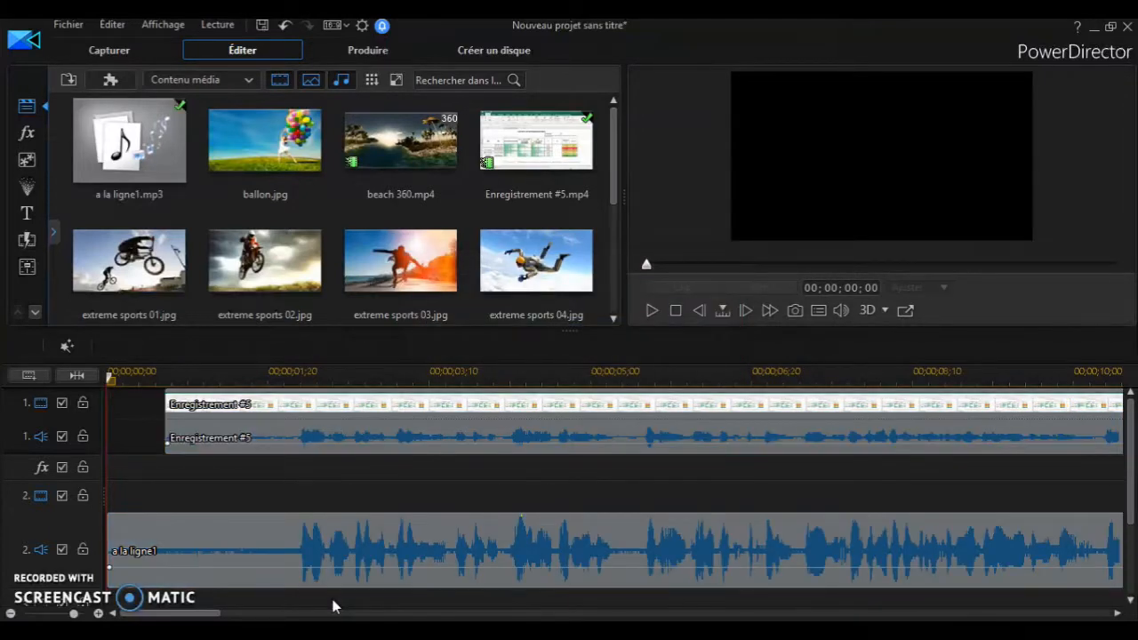
pyautogui.click(346, 598)
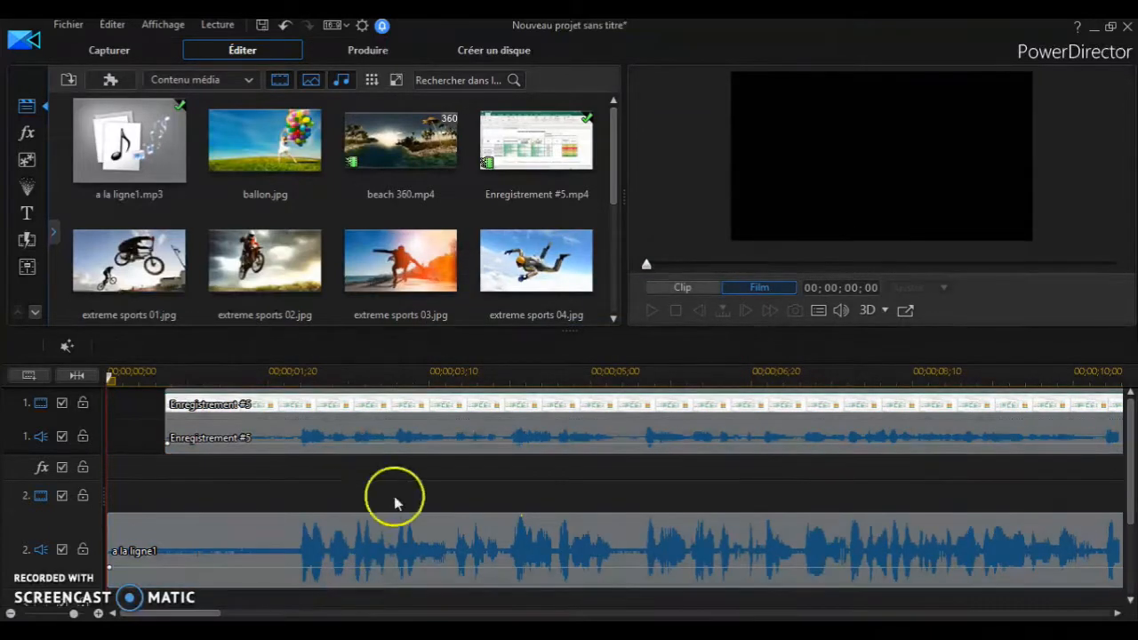
# - Play the timeline from about 00;00;01;26 to check the automatic synchronisation of the two soundtracks
pyautogui.click(287, 375)
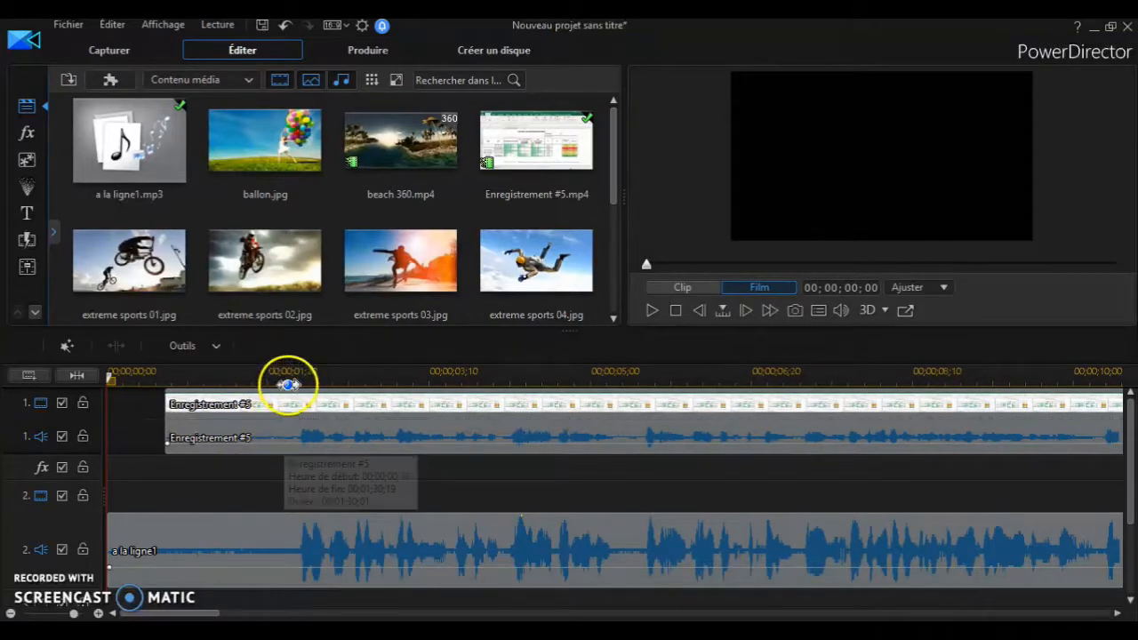
pyautogui.press('space')
pyautogui.press('space')
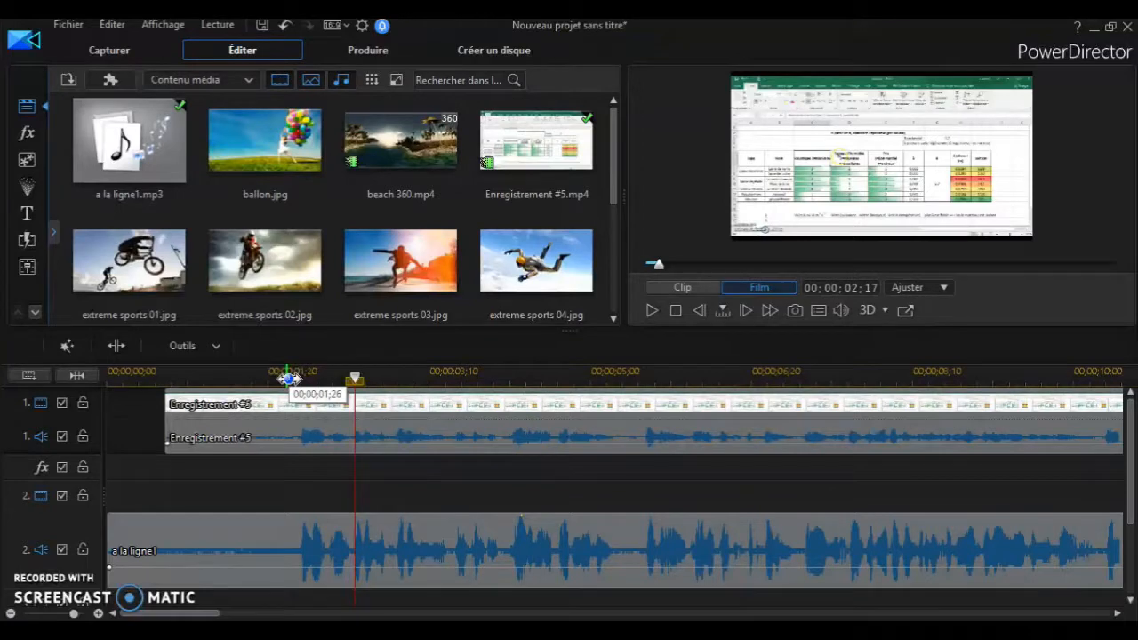
# - Disable audio track 1 and split the Enregistrement #5 and a la ligne1 clips at 00;00;01;29
pyautogui.click(62, 436)
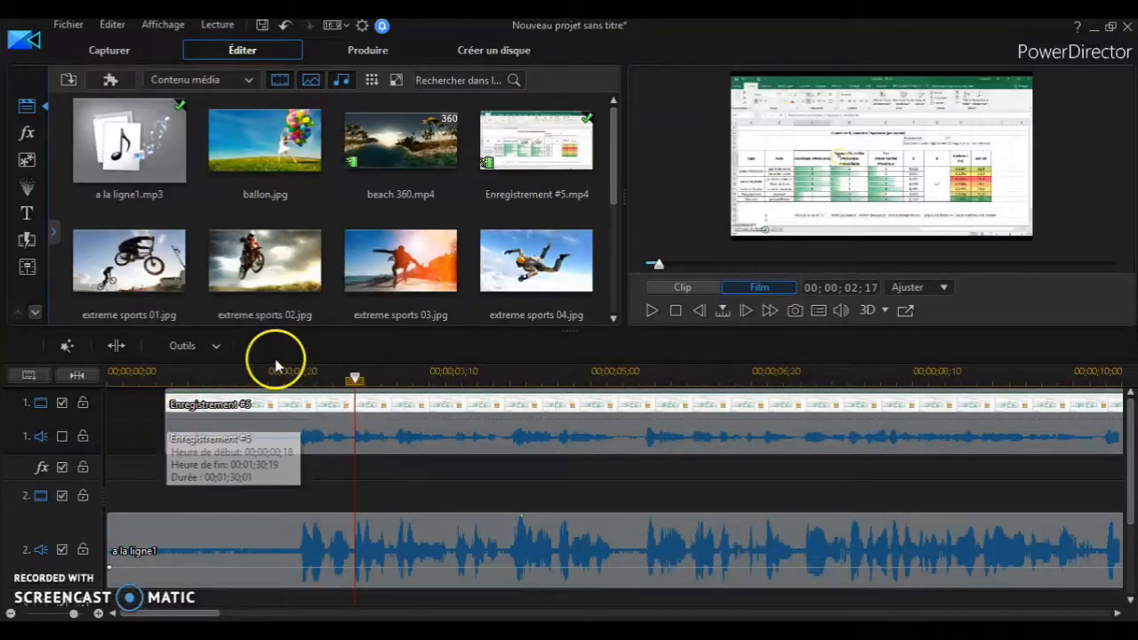
pyautogui.moveTo(278, 371); pyautogui.dragTo(296, 372)
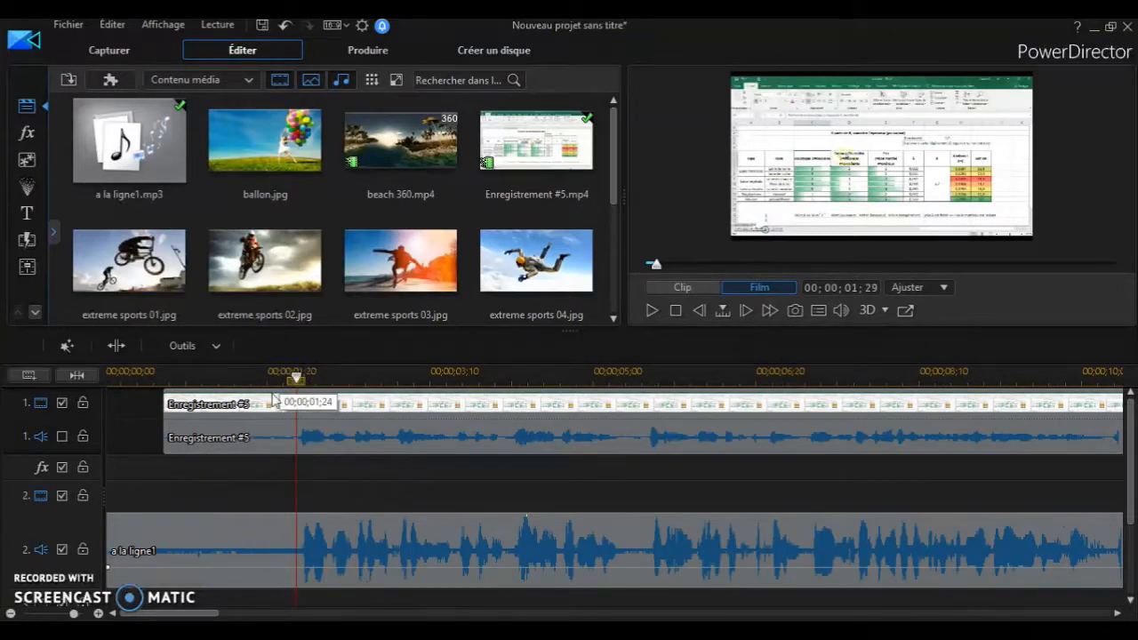
pyautogui.click(242, 416)
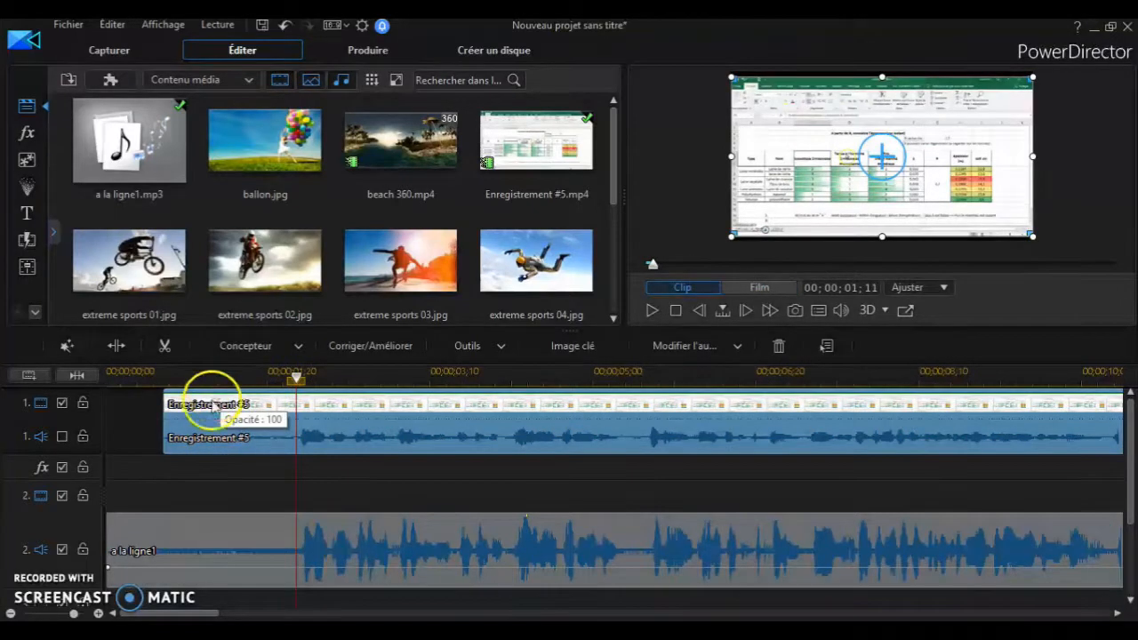
pyautogui.click(211, 565)
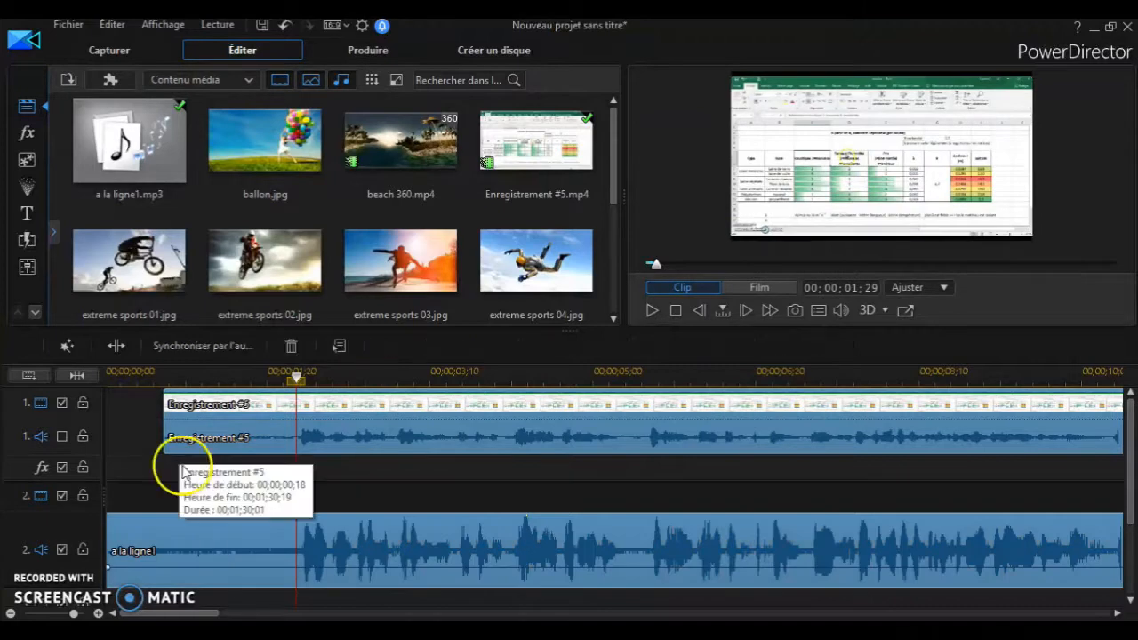
pyautogui.click(115, 345)
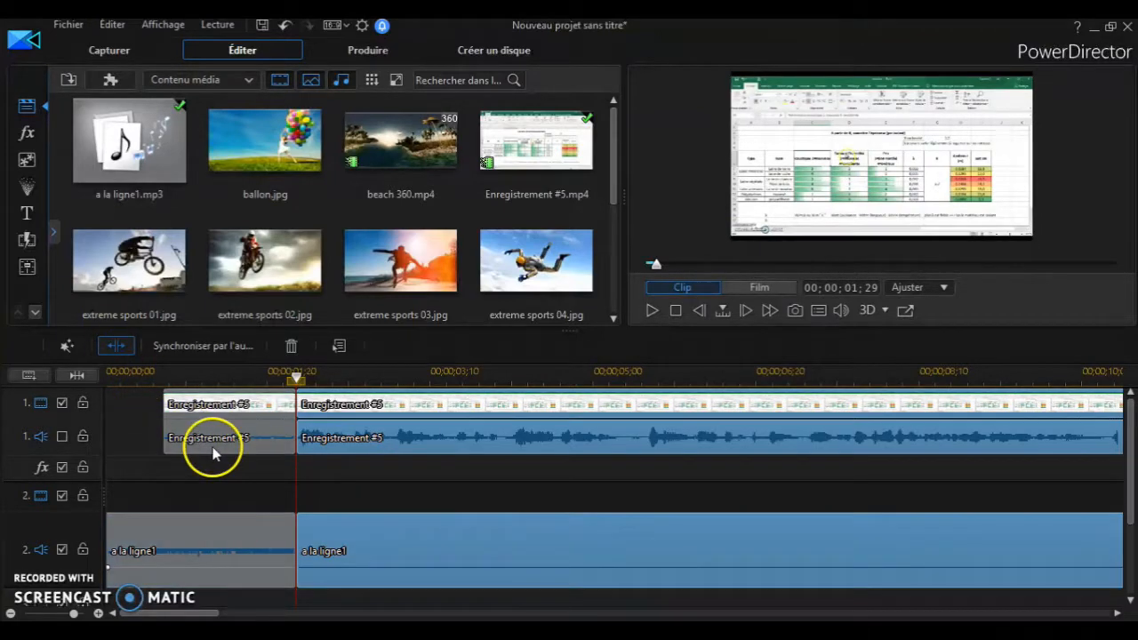
# - Delete the leading pieces of Enregistrement #5 and a la ligne1, filling the space and moving all clips
pyautogui.click(227, 437)
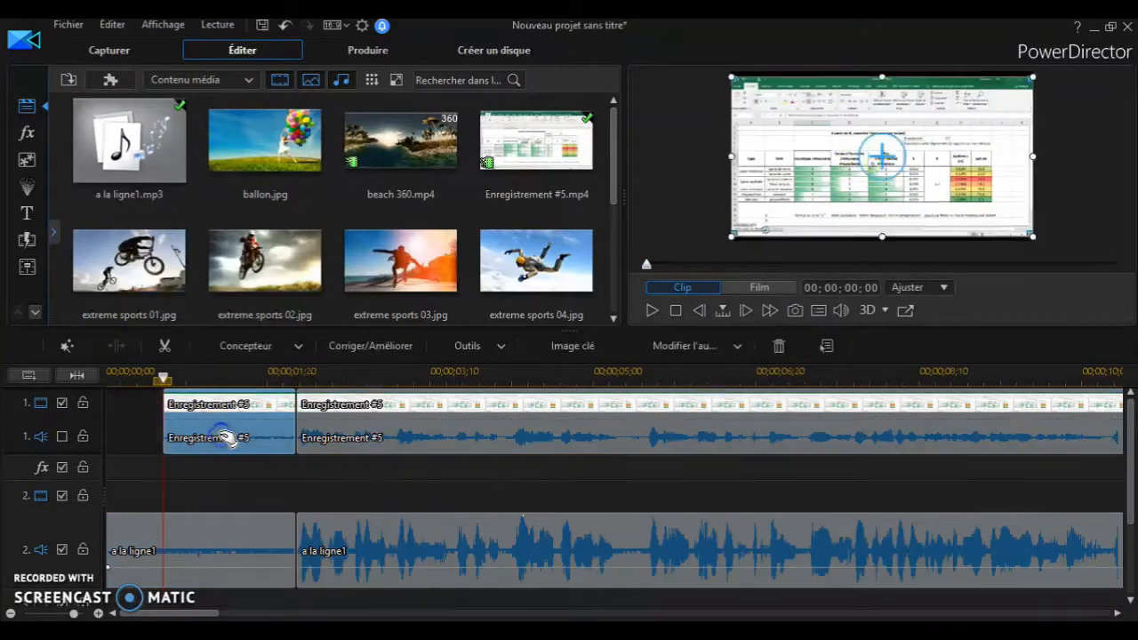
pyautogui.click(214, 549)
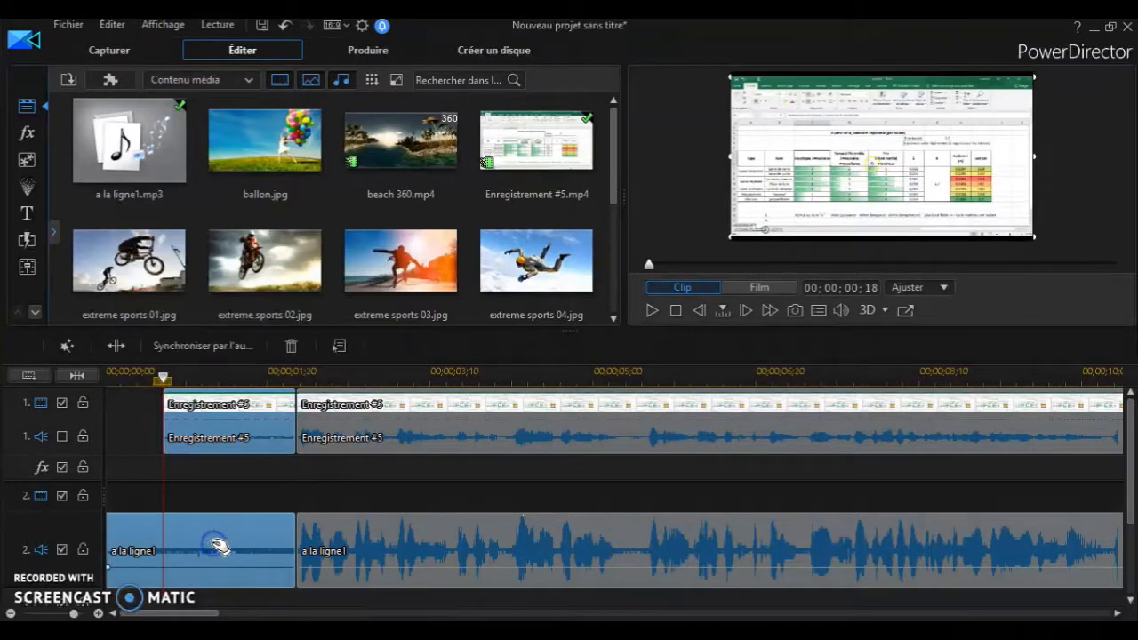
pyautogui.press('Delete')
pyautogui.click(380, 451)
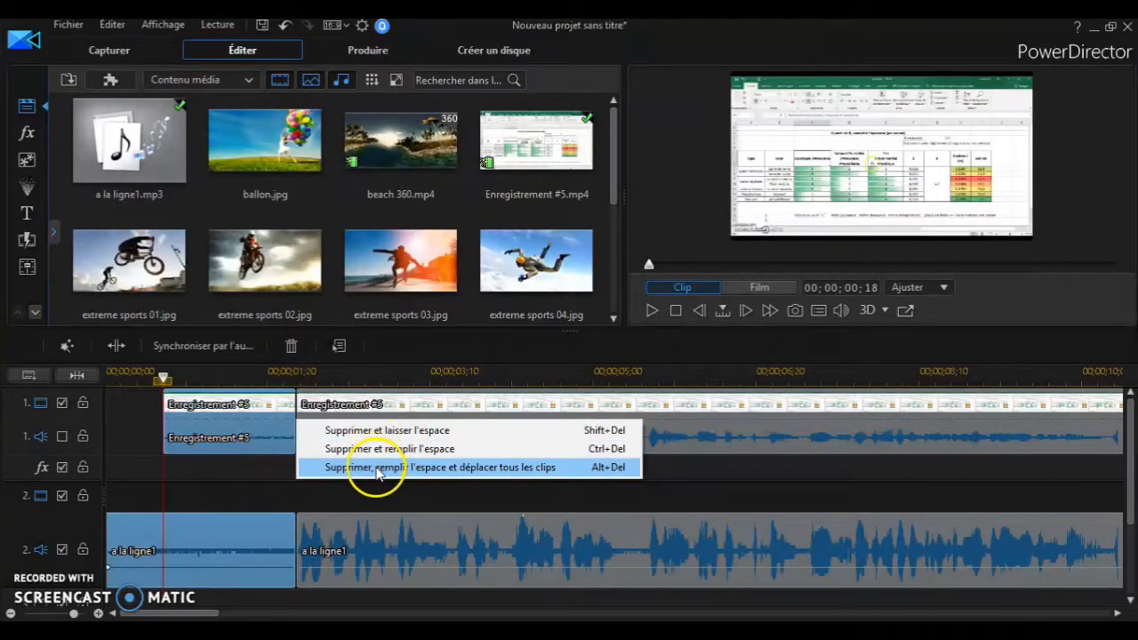
pyautogui.click(377, 469)
# - Play the whole film from 00;00;00;18 to check the video against the a la ligne1 audio alone
pyautogui.click(368, 482)
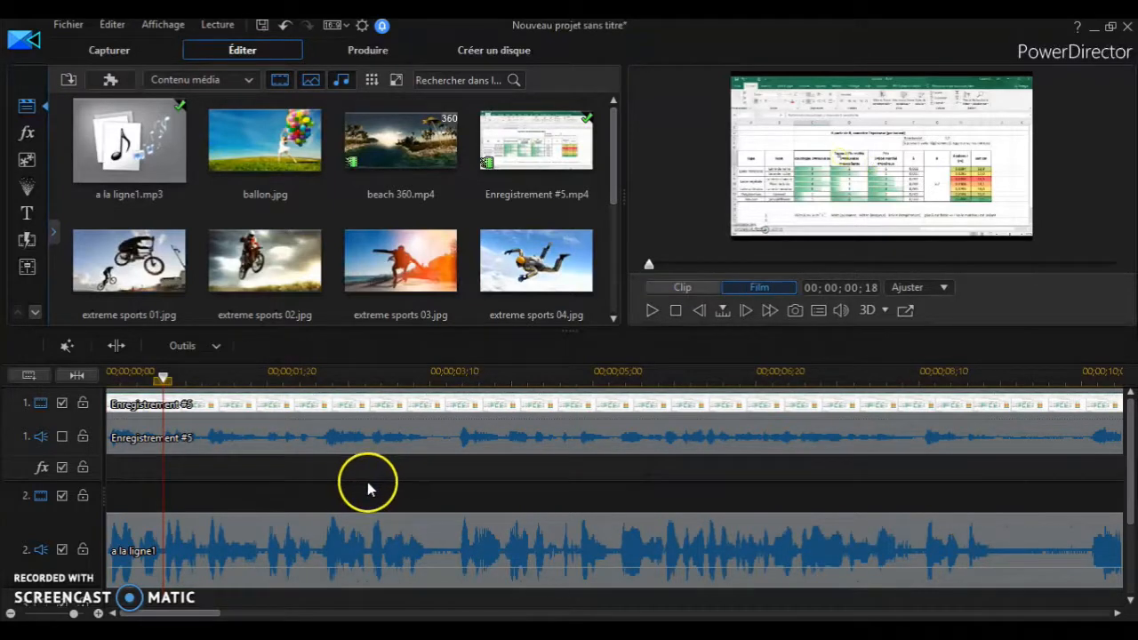
pyautogui.press('space')
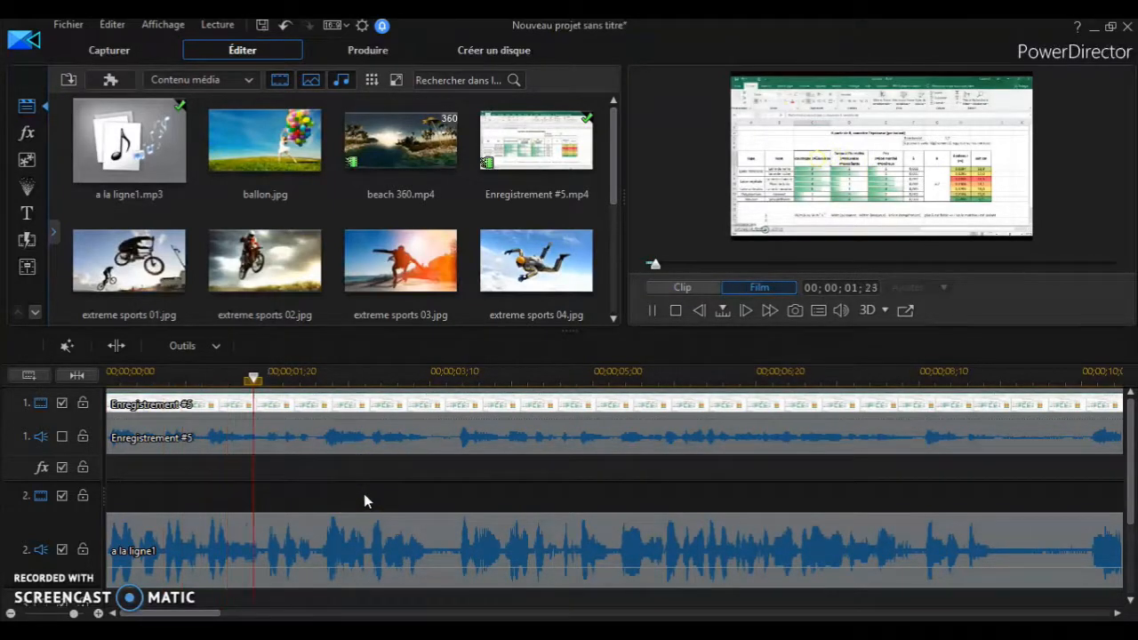
pyautogui.press('space')
# - Play the end of the recording from about 00;01;22;13 and split both tracks' clips at 00;01;25;04
pyautogui.hscroll(1, 419, 511)
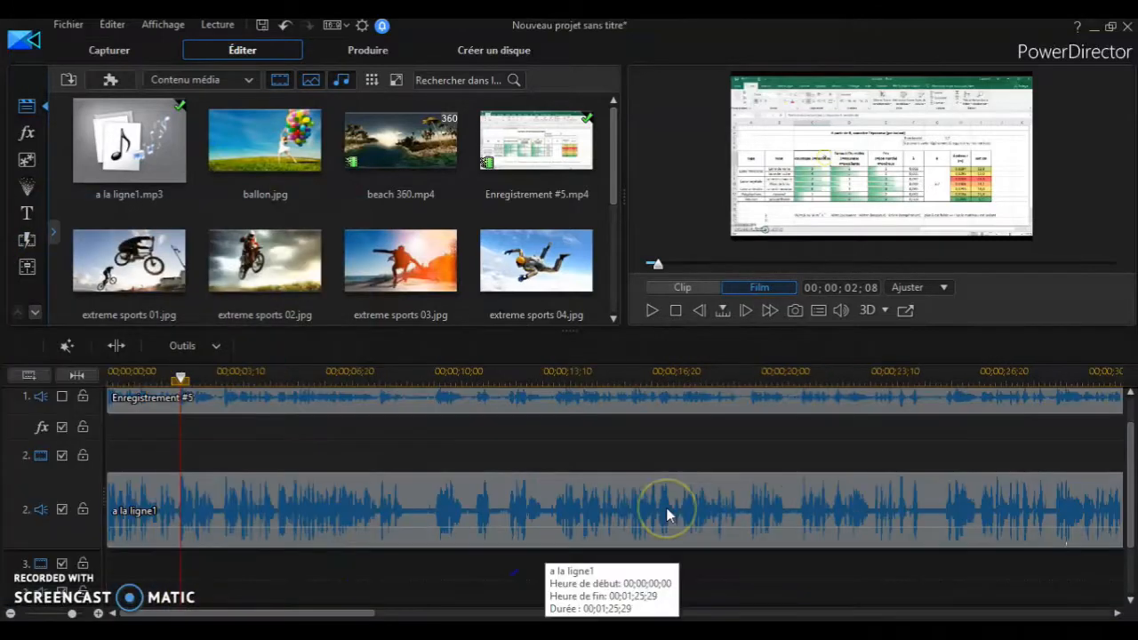
pyautogui.scroll(-3, 666, 508)
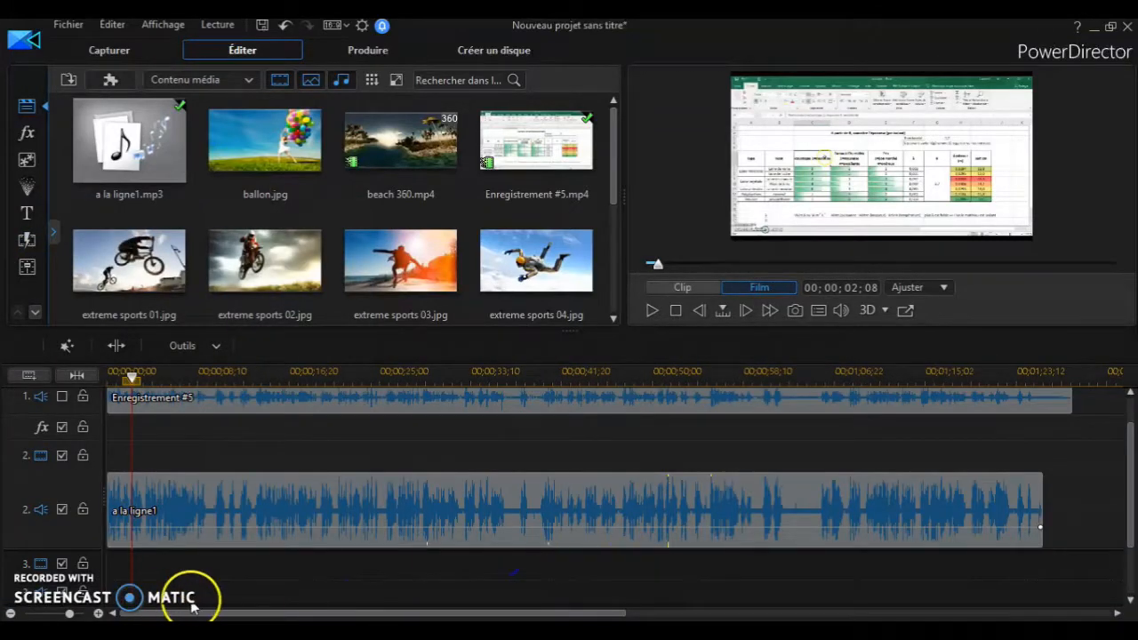
pyautogui.moveTo(191, 615); pyautogui.dragTo(430, 613)
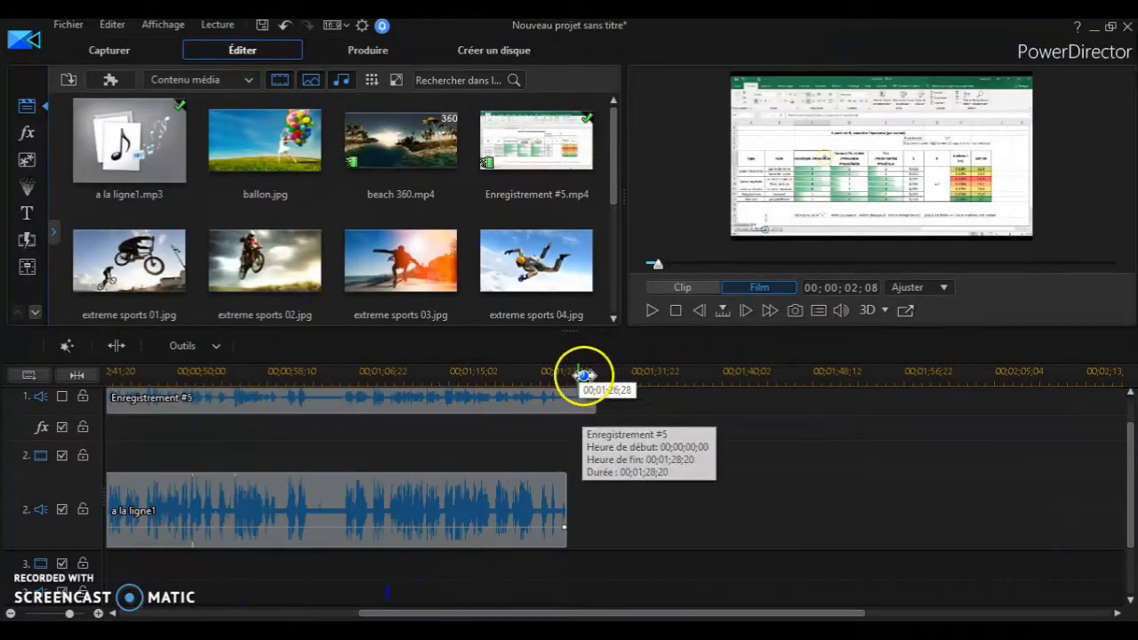
pyautogui.click(529, 374)
pyautogui.press('space')
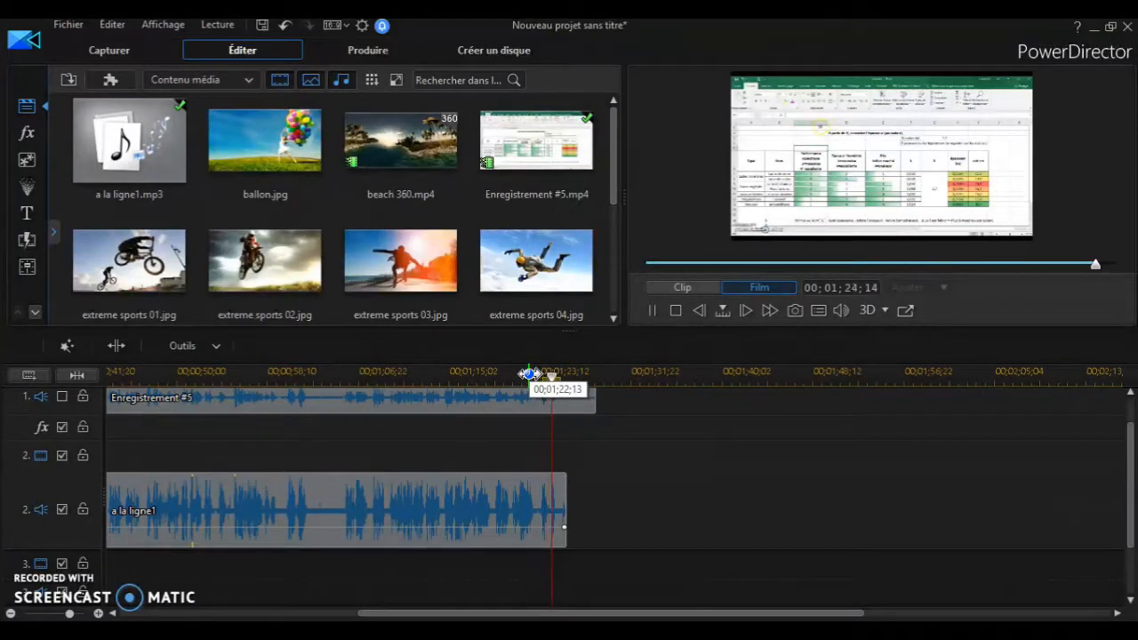
pyautogui.press('space')
pyautogui.press('space')
pyautogui.press('space')
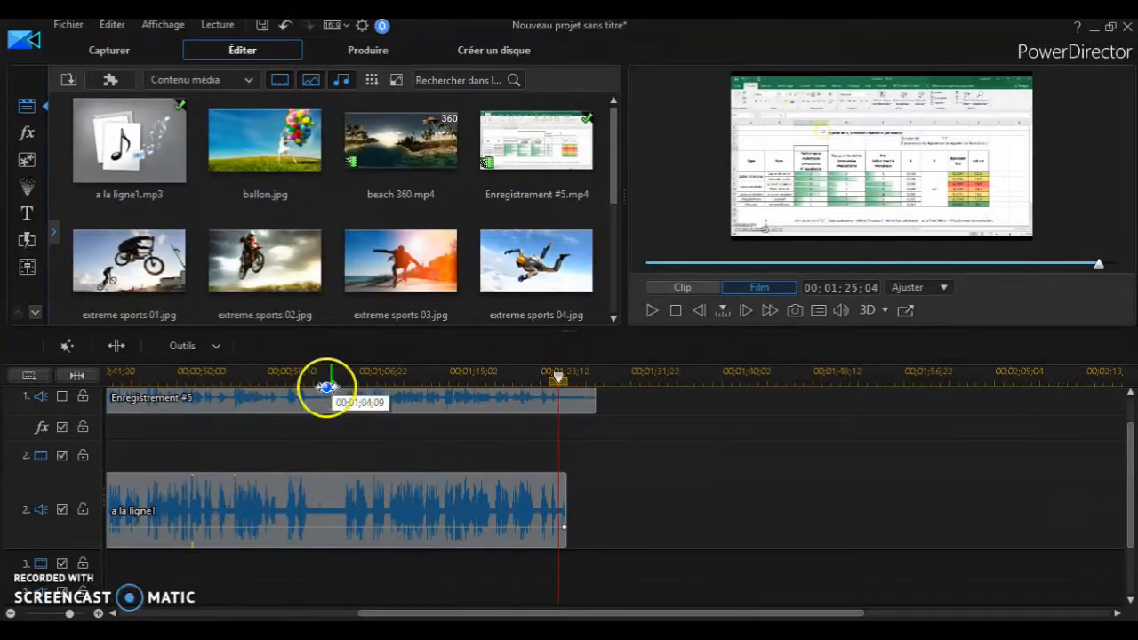
pyautogui.click(116, 346)
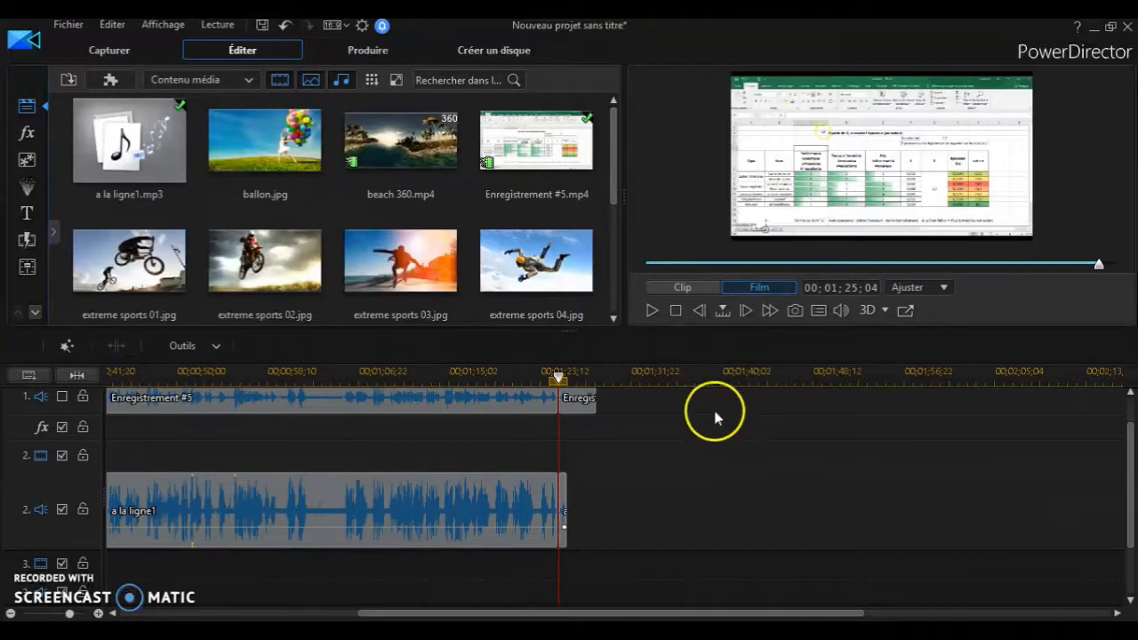
# - Delete the trailing pieces of Enregistrement #5 and a la ligne1 after the 00;01;25;04 split
pyautogui.click(579, 399)
pyautogui.click(563, 533)
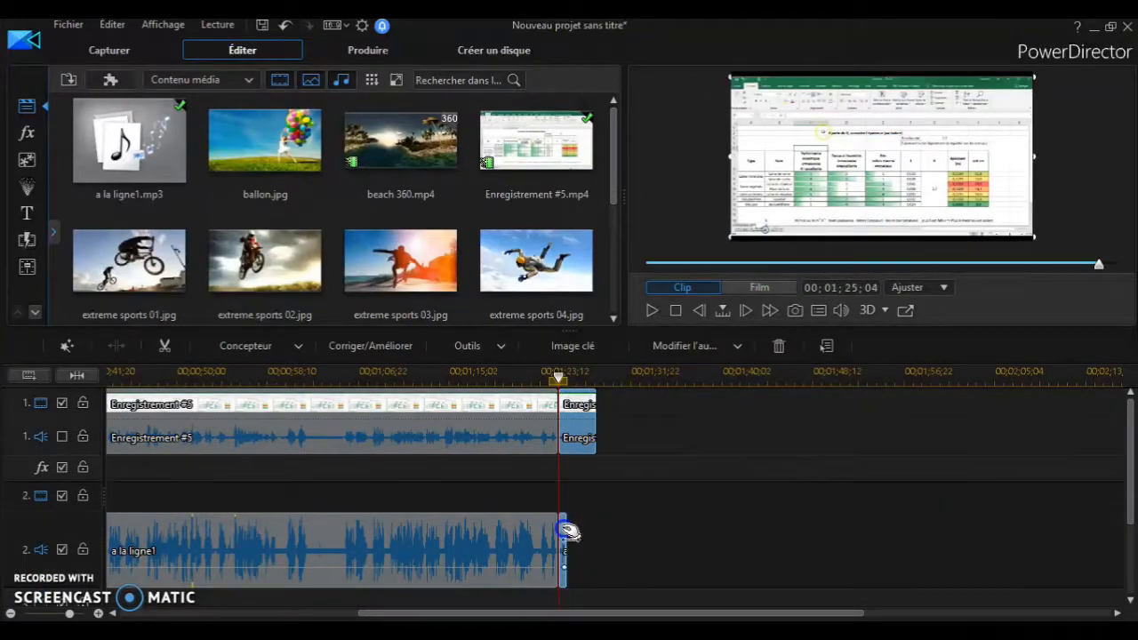
pyautogui.press('Delete')
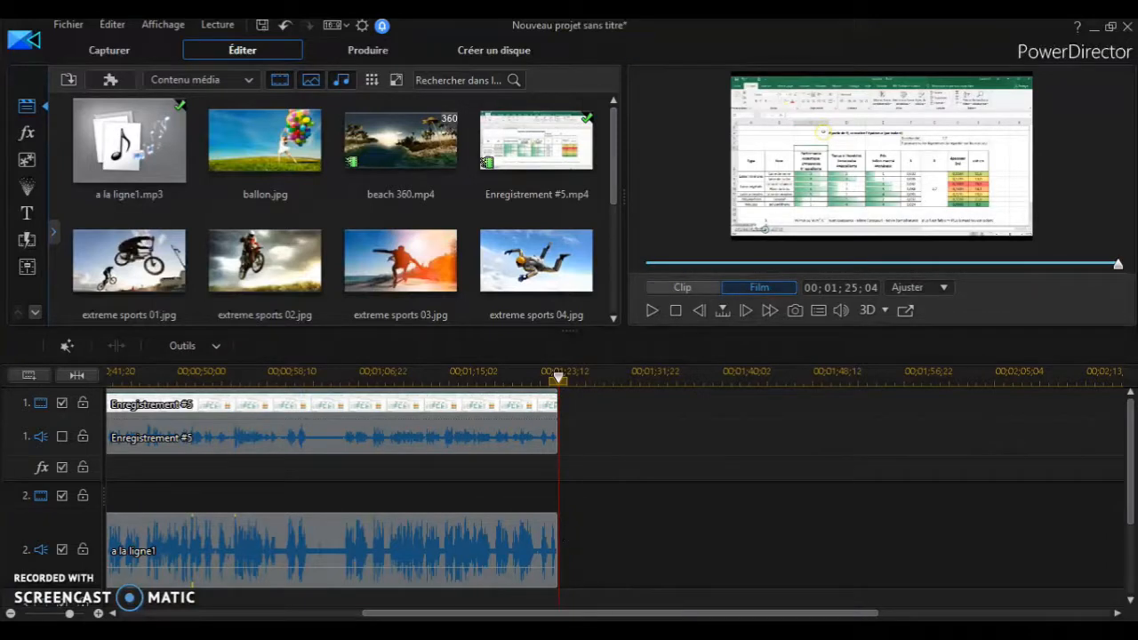
# - Select the trimmed Enregistrement #5 and a la ligne1 clips together in the timeline
pyautogui.moveTo(529, 633)
pyautogui.moveTo(399, 614); pyautogui.dragTo(156, 609)
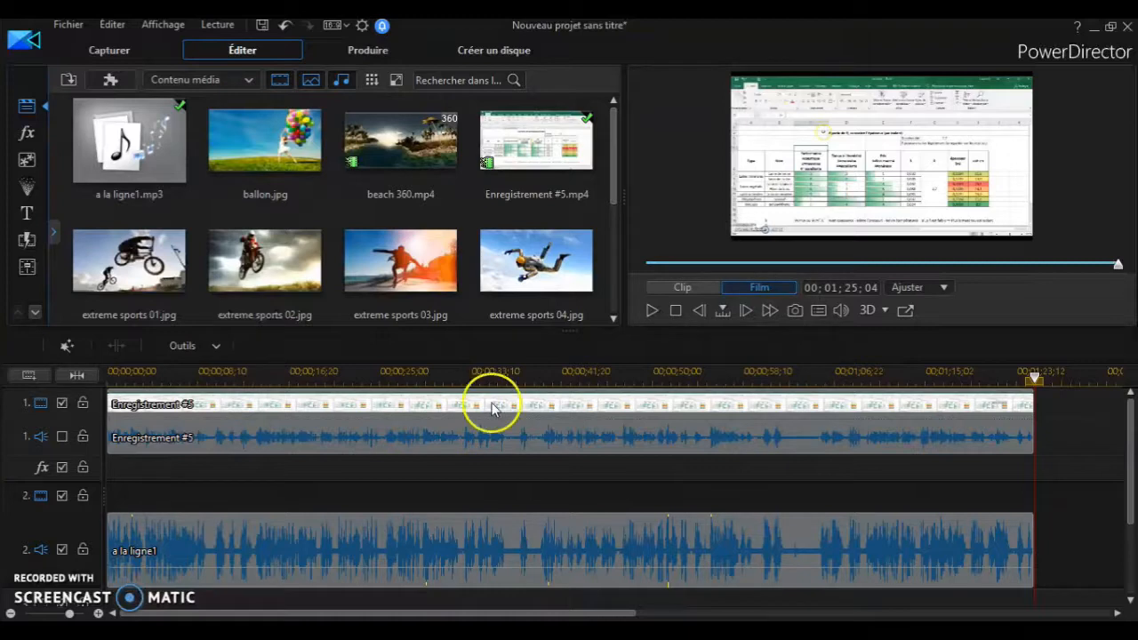
pyautogui.click(358, 429)
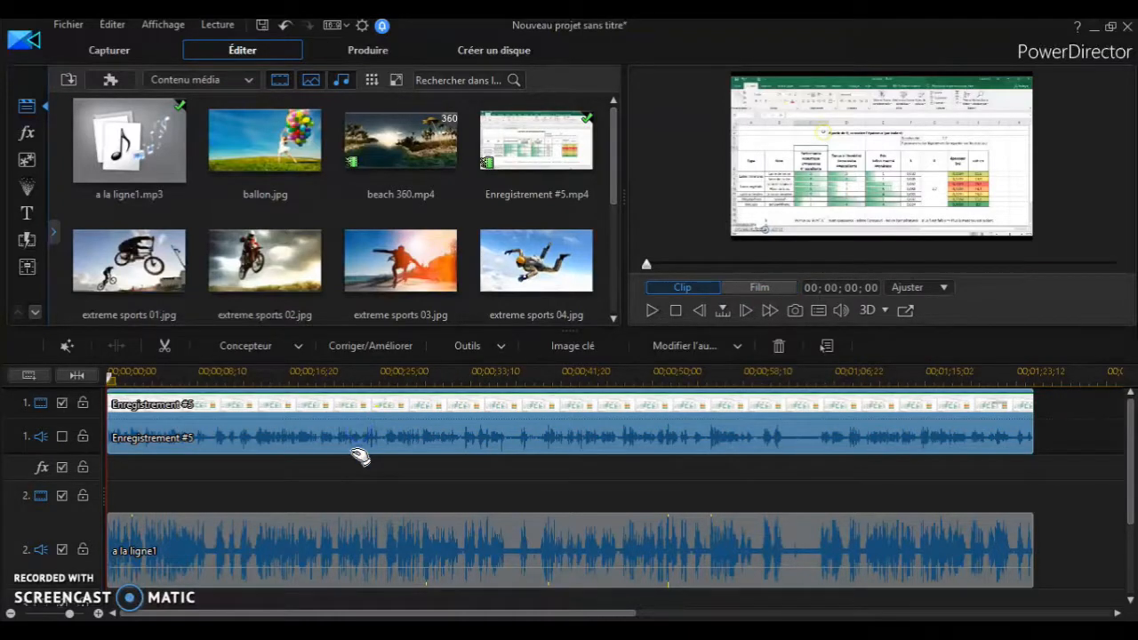
pyautogui.click(447, 562)
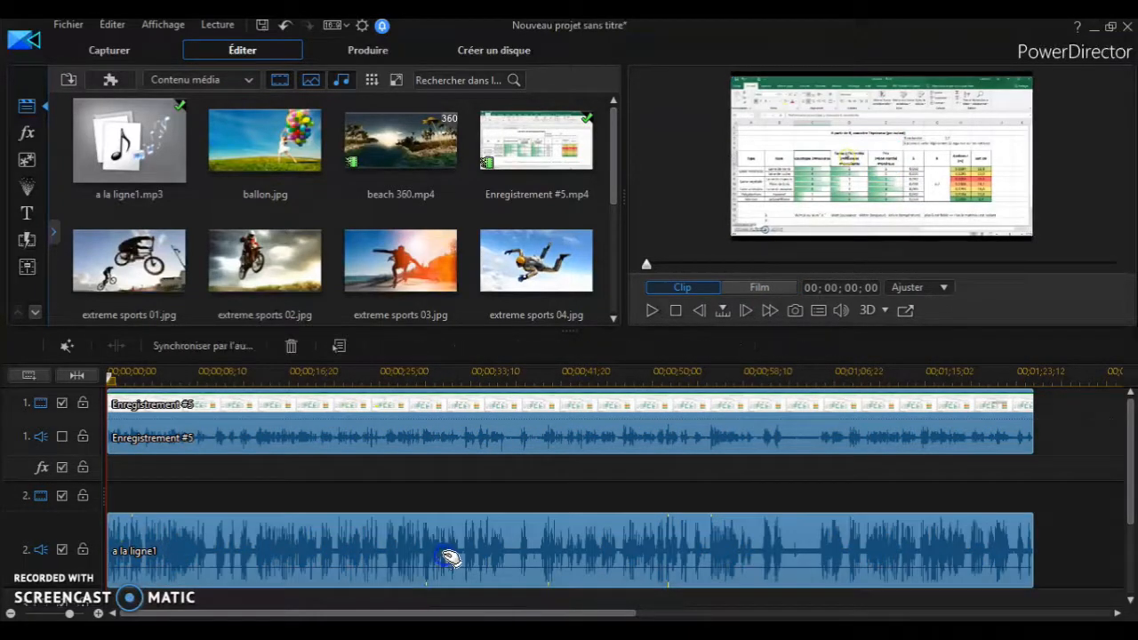
pyautogui.moveTo(1070, 604); pyautogui.dragTo(590, 384)
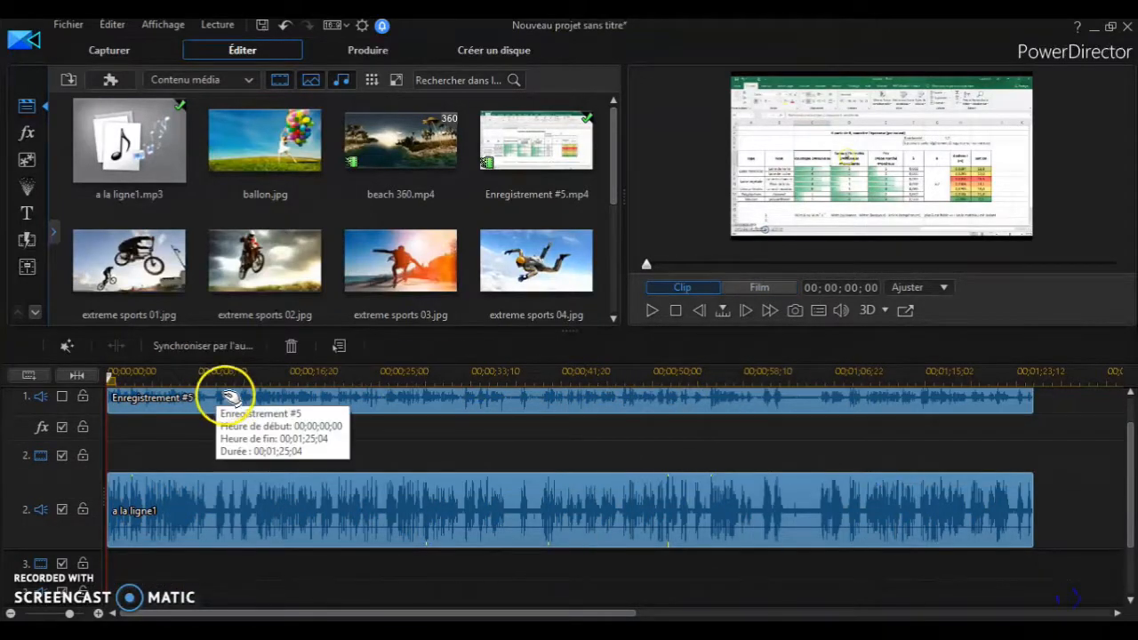